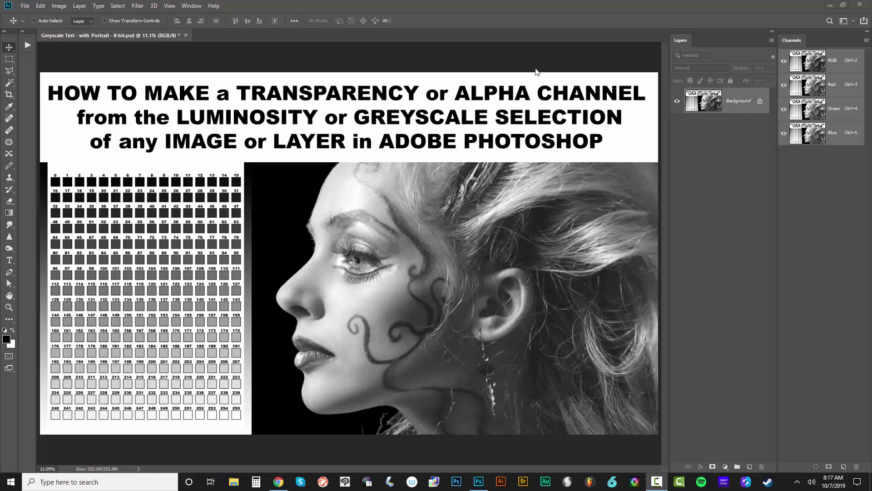
# Step: Check the Window panel list for Channels, making no changes
pyautogui.click(193, 9)
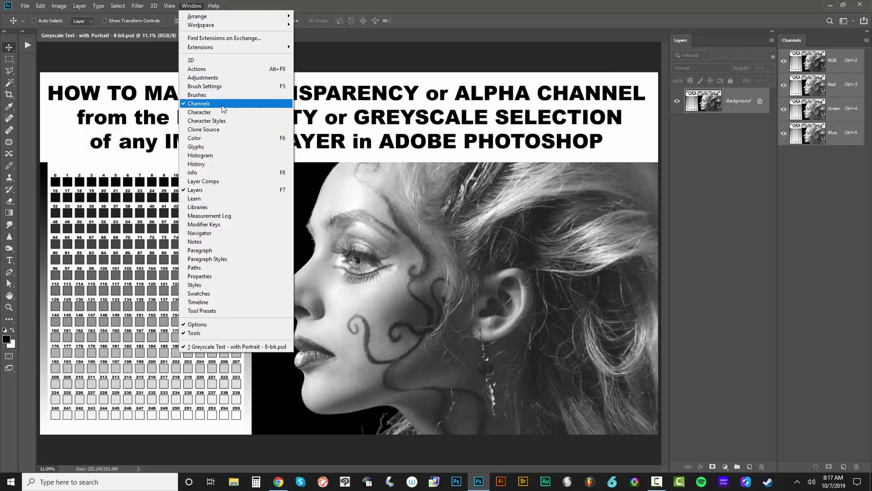
pyautogui.click(683, 43)
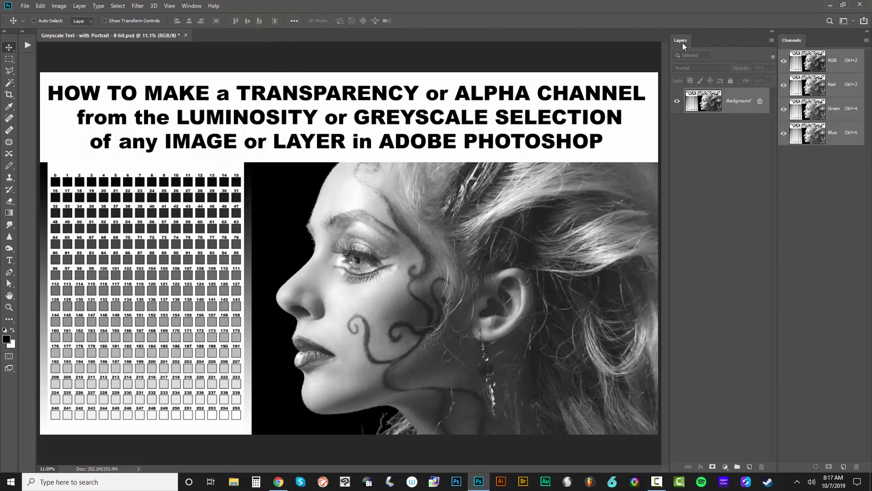
pyautogui.click(192, 7)
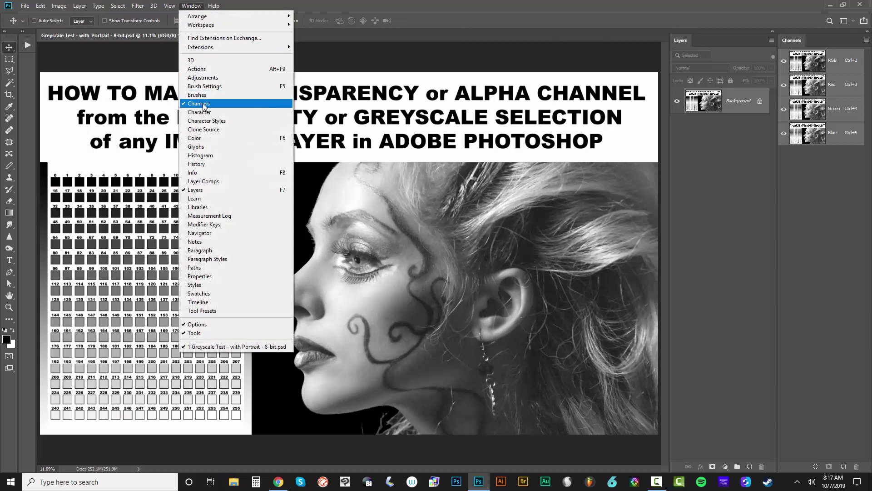
pyautogui.click(802, 42)
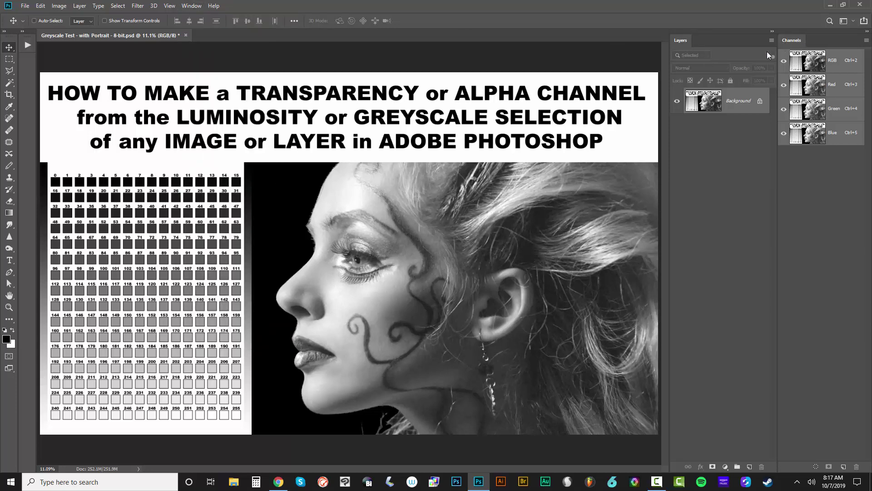
# Step: Set the Gray working space to sGray in Color Settings
pyautogui.click(40, 6)
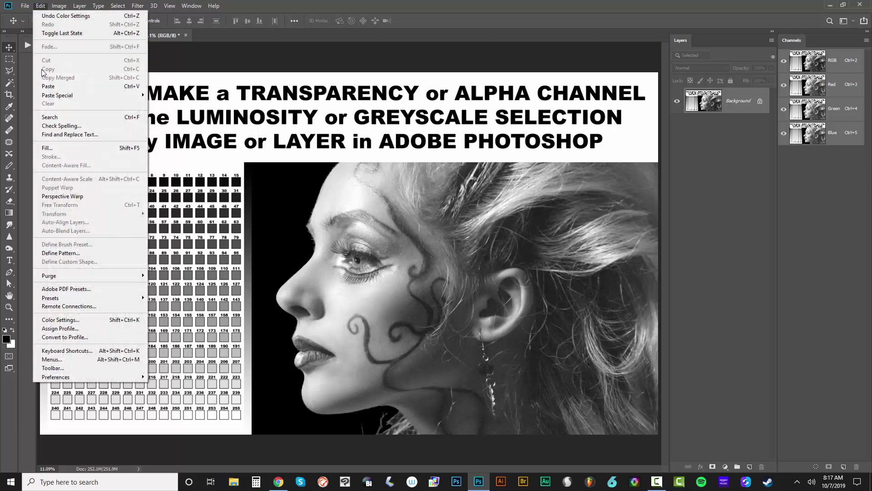
pyautogui.click(59, 321)
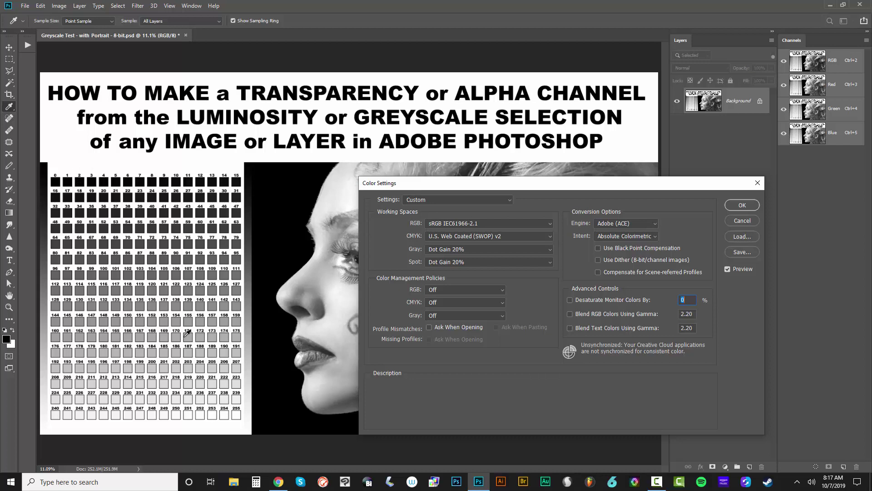
pyautogui.click(465, 249)
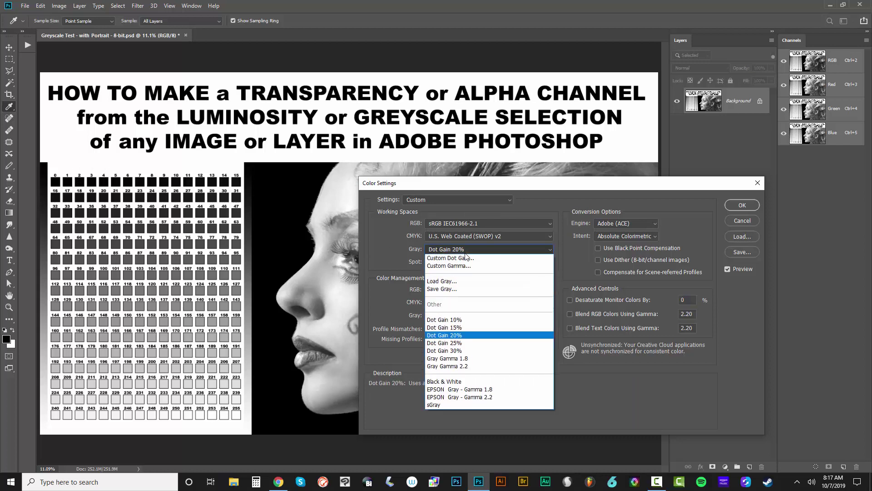
pyautogui.click(452, 405)
# Step: Load sGray.icc from Max Chroma Color Blender > Resources as the Spot working space
pyautogui.click(440, 261)
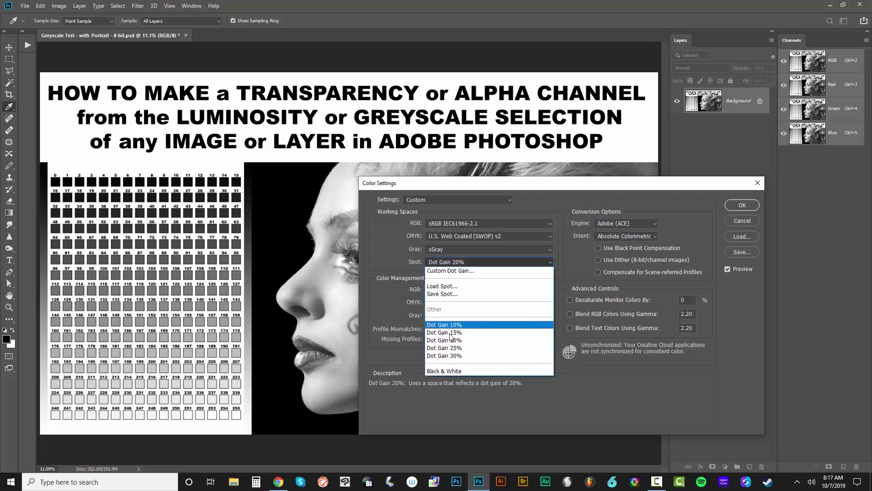
pyautogui.click(409, 267)
pyautogui.click(446, 263)
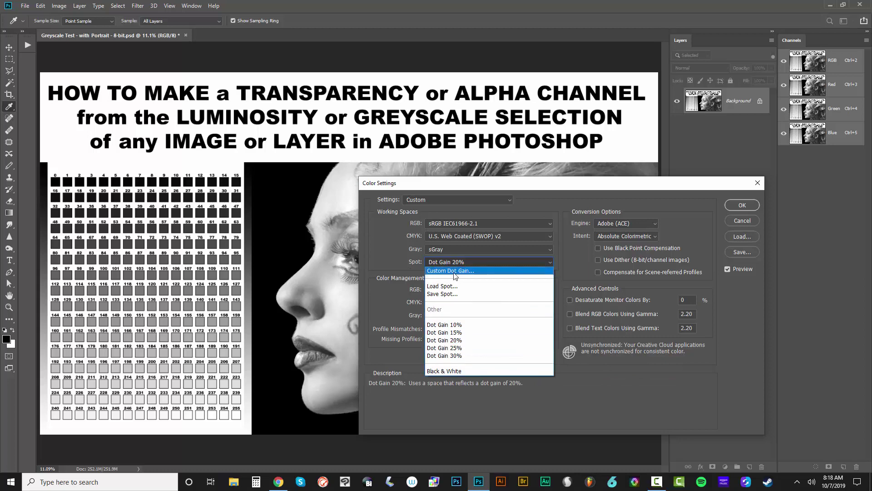
pyautogui.click(449, 286)
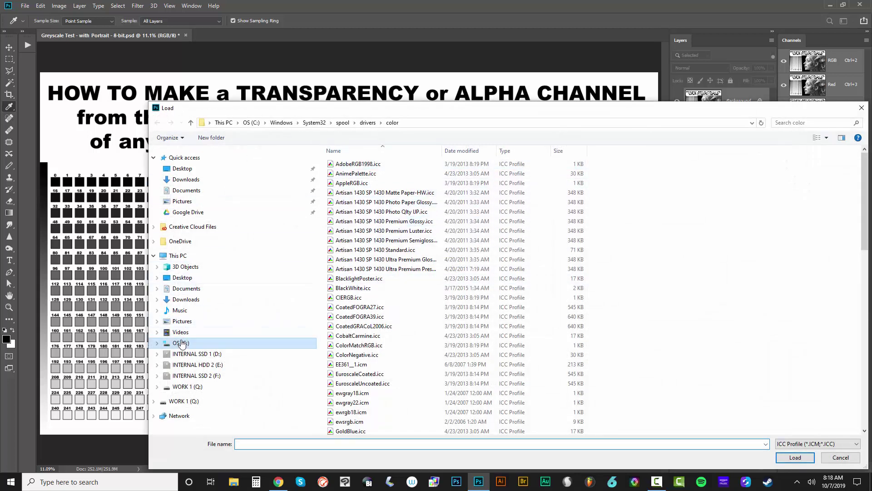
pyautogui.click(181, 343)
pyautogui.doubleClick(350, 241)
pyautogui.doubleClick(345, 167)
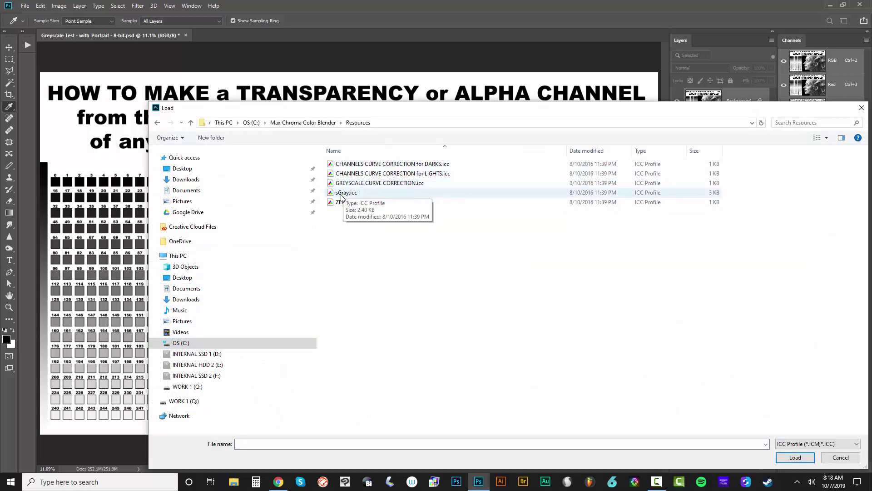
pyautogui.doubleClick(347, 192)
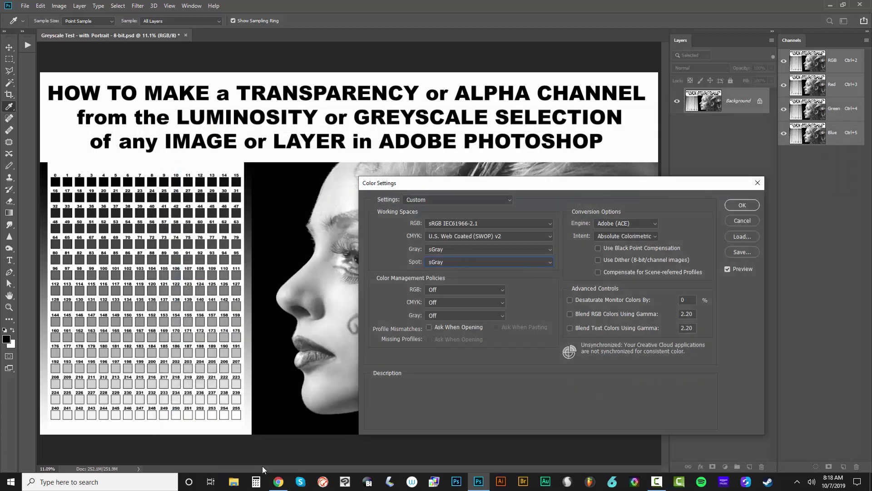
# Step: View the sGray ICC file page in the browser, then return to Color Settings
pyautogui.click(278, 482)
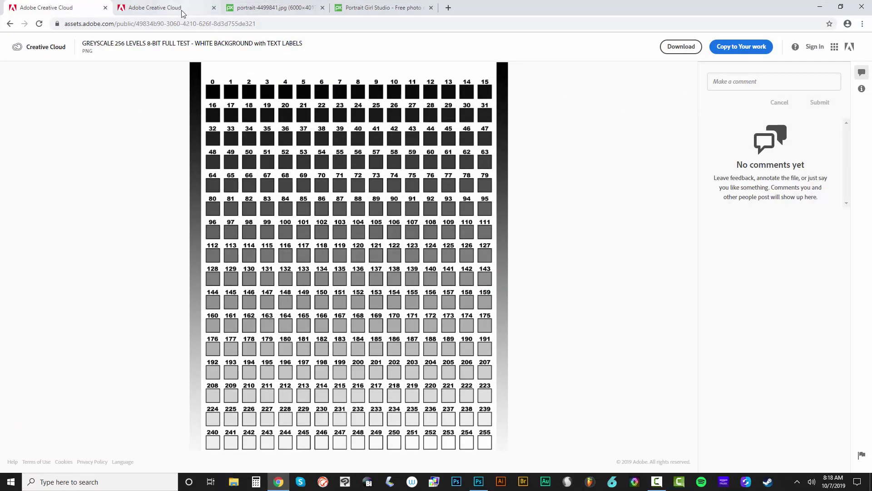
pyautogui.click(182, 13)
pyautogui.click(820, 6)
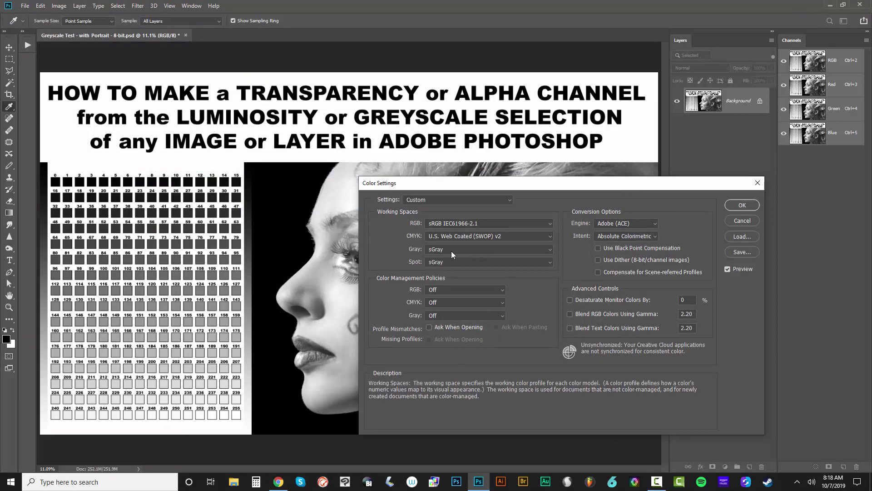
# Step: Confirm the sGray Color Settings with OK to return to the portrait
pyautogui.click(742, 205)
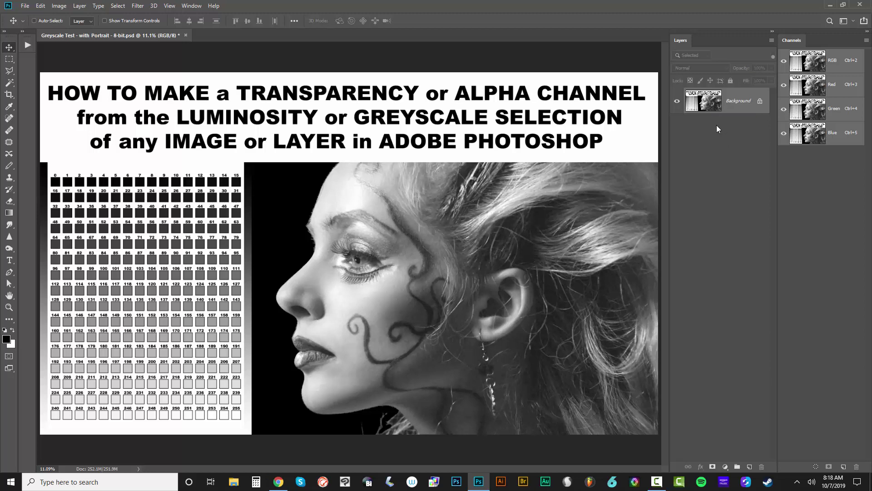
# Step: Load the RGB luminosity selection, add a white Solid Color fill layer, and hide Background
pyautogui.press('ctrl')
pyautogui.keyDown('ctrl'); pyautogui.click(813, 65); pyautogui.keyUp('ctrl')
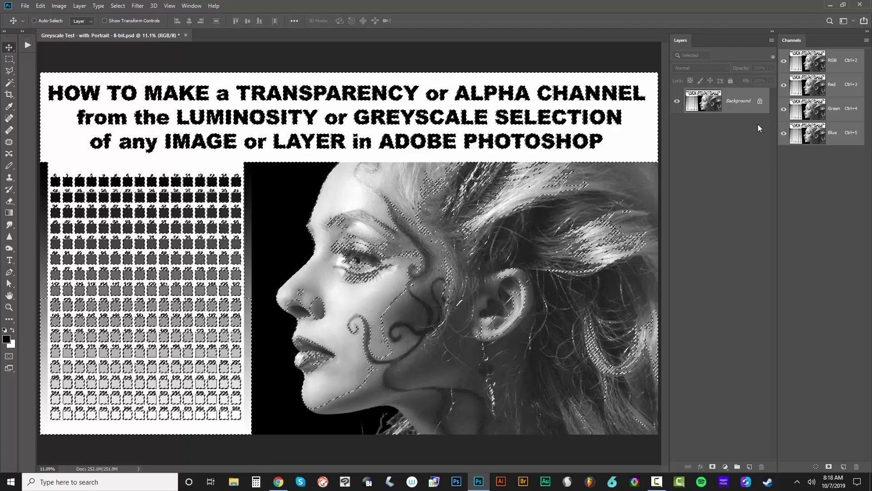
pyautogui.click(725, 467)
pyautogui.click(732, 310)
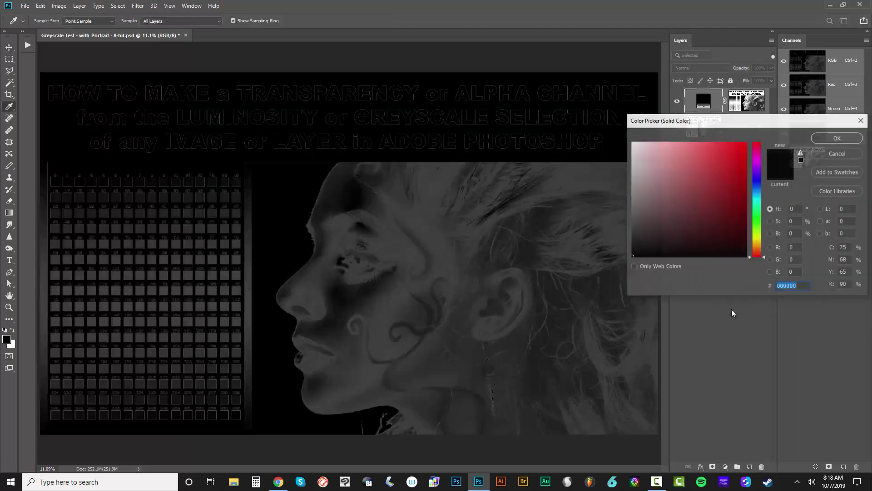
pyautogui.moveTo(691, 227); pyautogui.dragTo(632, 142)
pyautogui.click(836, 139)
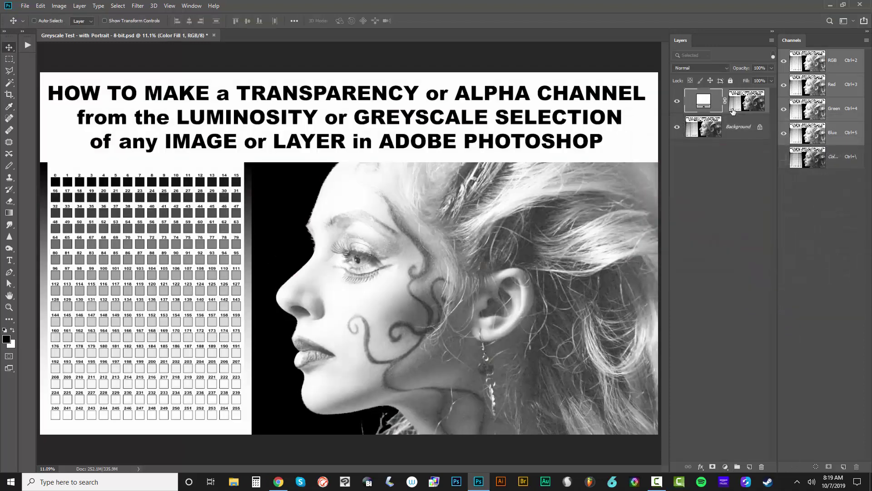
pyautogui.click(750, 103)
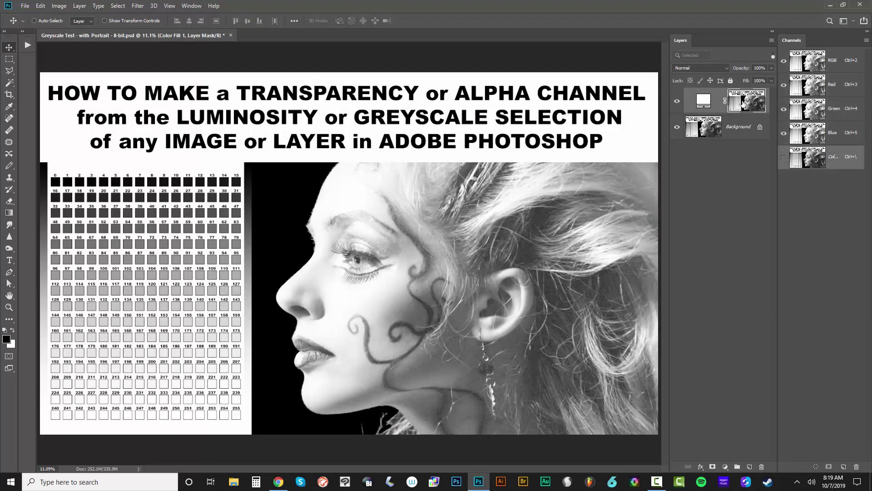
pyautogui.click(678, 129)
# Step: Add a black Solid Color fill layer above Background, beneath the white fill
pyautogui.click(739, 128)
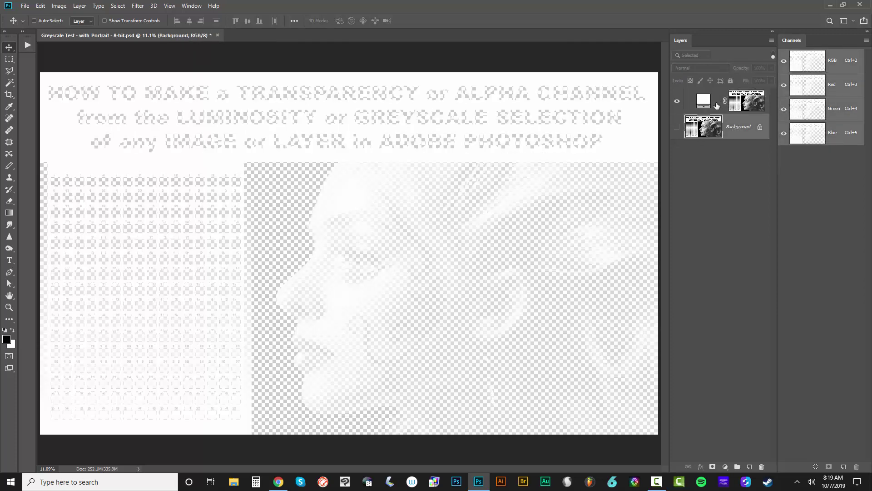
pyautogui.click(721, 105)
pyautogui.click(707, 105)
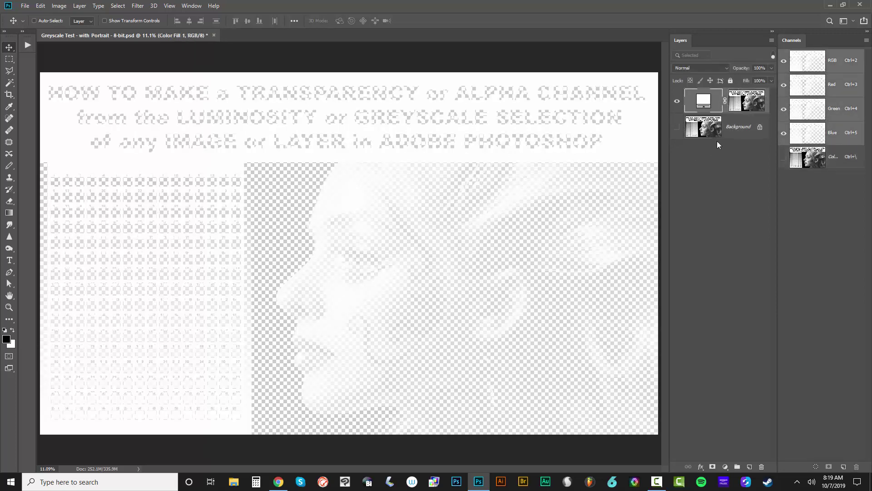
pyautogui.click(739, 133)
pyautogui.click(725, 467)
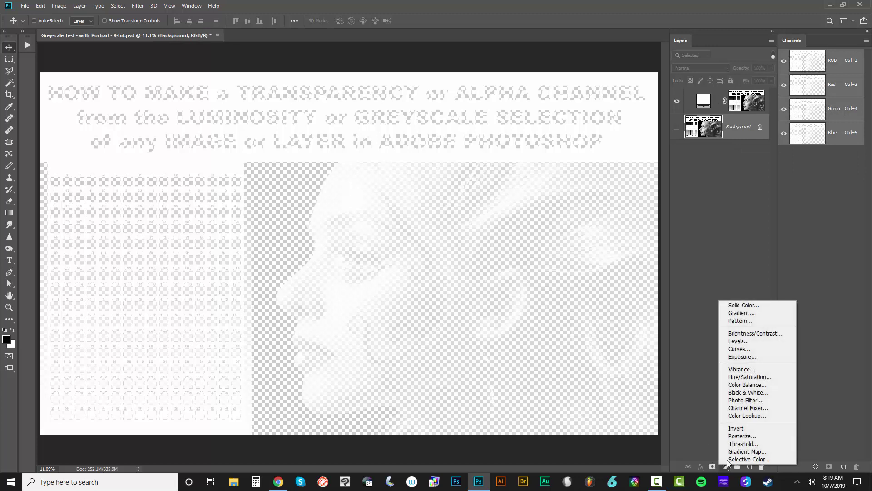
pyautogui.click(740, 303)
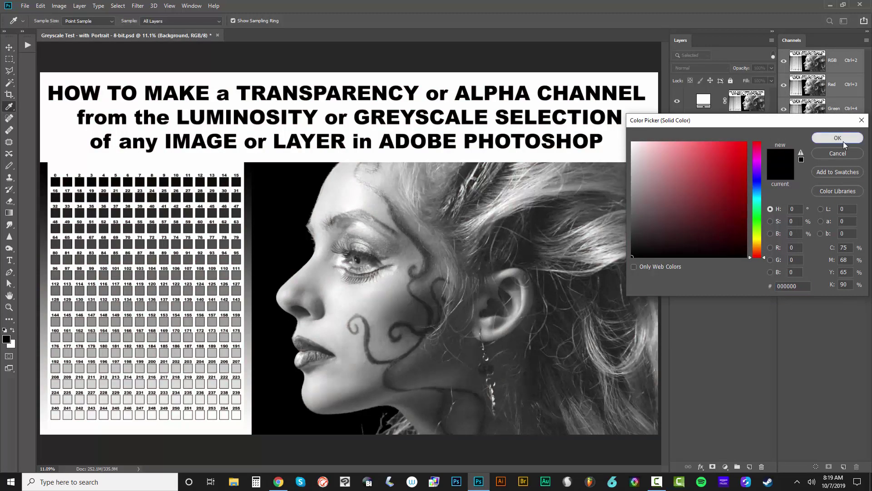
pyautogui.click(838, 137)
# Step: Toggle the white fill's mask and layer visibility, leaving Color Fill 2 and Background hidden
pyautogui.keyDown('shift'); pyautogui.click(746, 103); pyautogui.keyUp('shift')
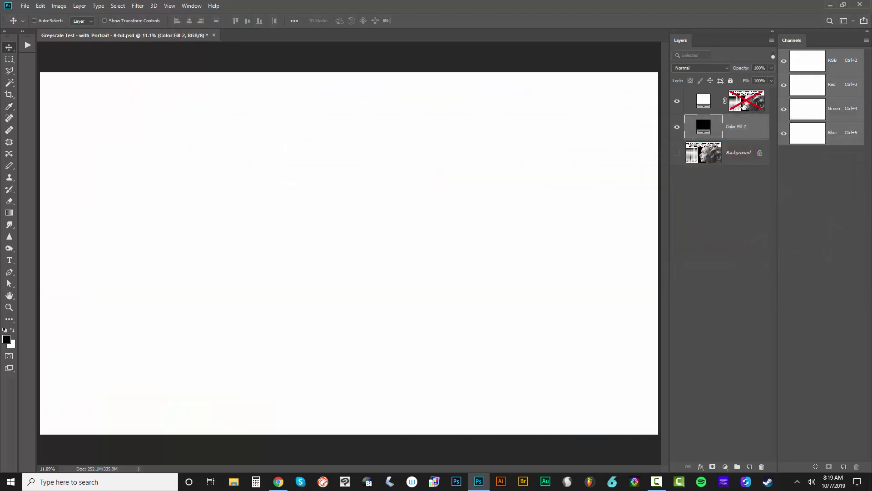
pyautogui.keyDown('shift'); pyautogui.click(745, 105); pyautogui.keyUp('shift')
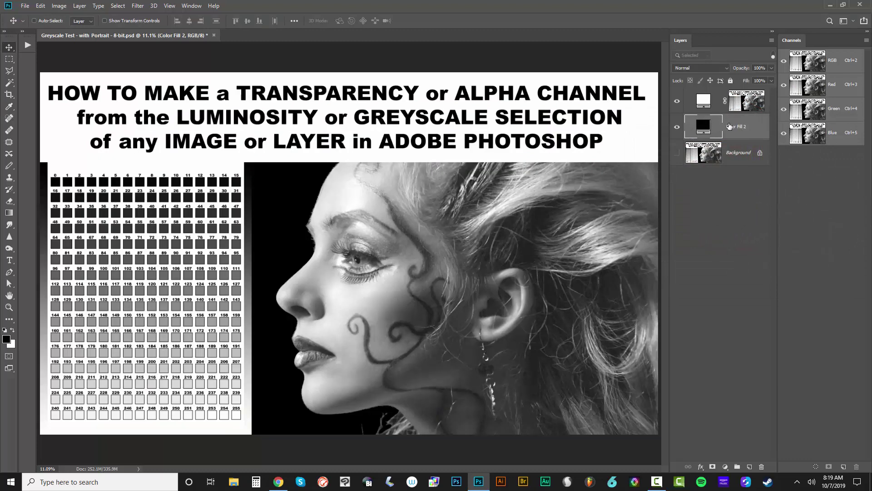
pyautogui.keyDown('alt'); pyautogui.click(680, 153); pyautogui.keyUp('alt')
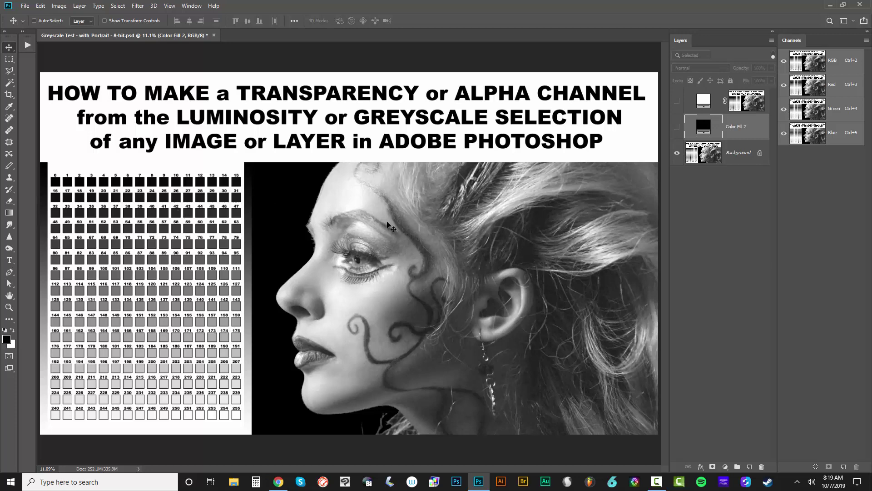
pyautogui.keyDown('alt'); pyautogui.click(678, 128); pyautogui.keyUp('alt')
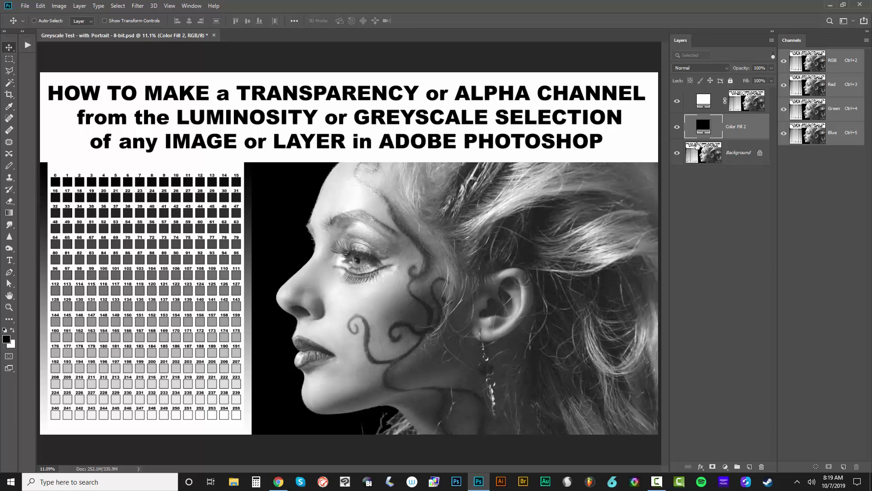
pyautogui.click(724, 150)
pyautogui.click(678, 131)
pyautogui.click(678, 157)
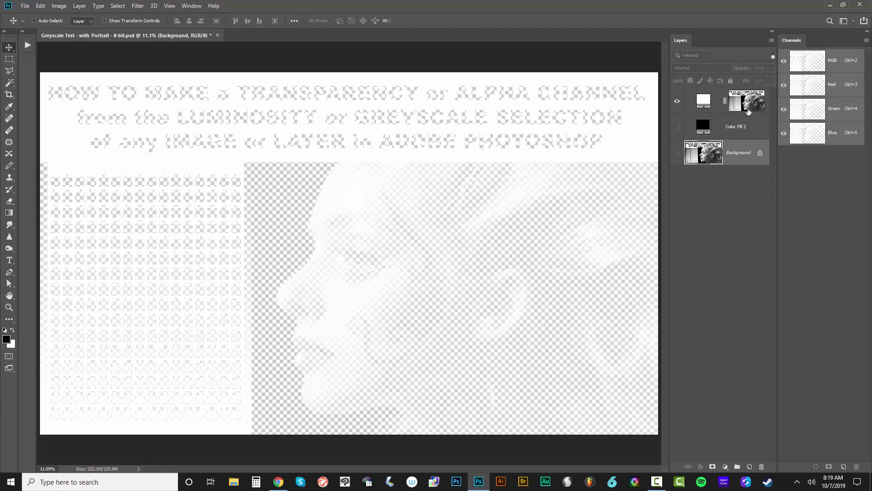
# Step: Add a Levels adjustment layer above Color Fill 2 and close its Properties panel
pyautogui.click(736, 127)
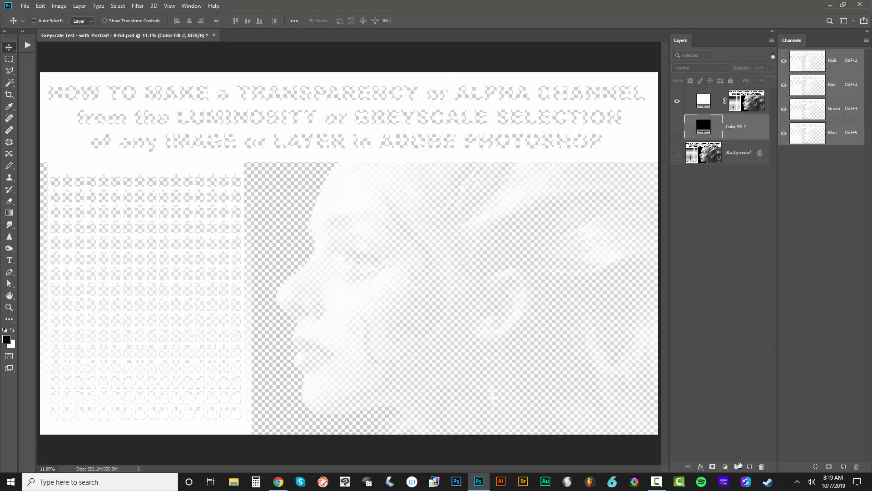
pyautogui.click(726, 467)
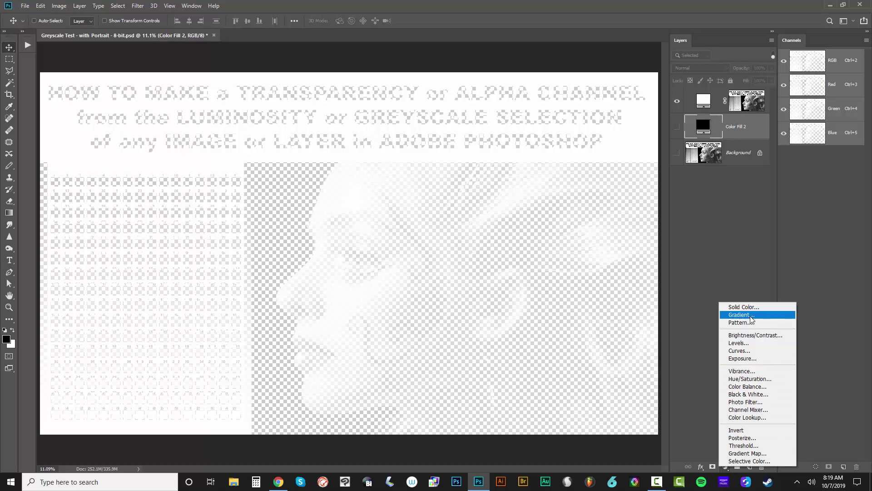
pyautogui.click(753, 343)
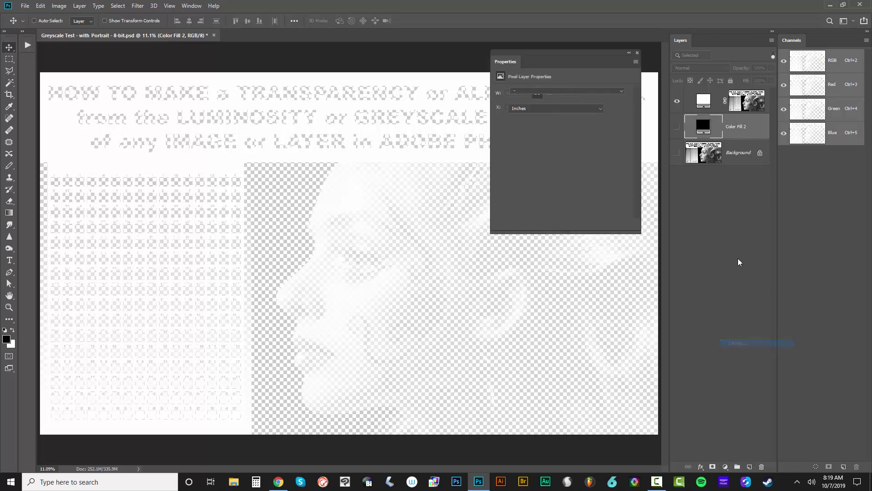
pyautogui.click(637, 53)
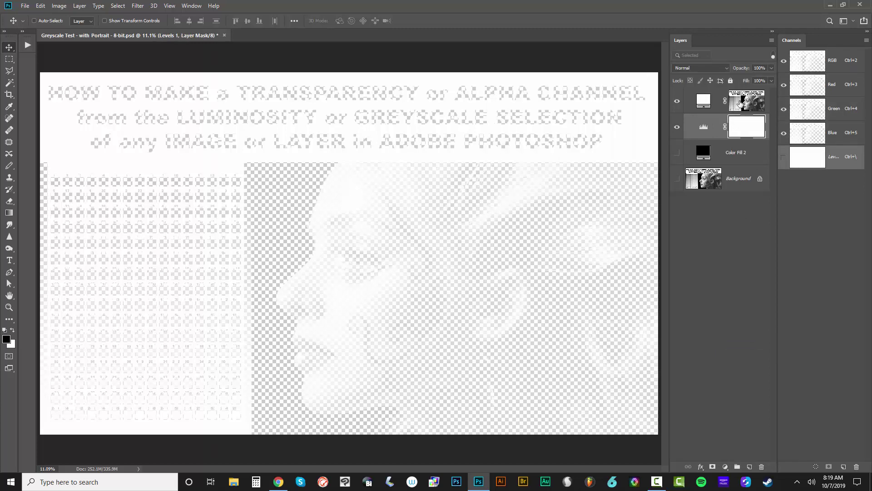
# Step: Copy the portrait mask onto Levels 1, load it as a selection, then deselect
pyautogui.moveTo(741, 103); pyautogui.dragTo(747, 126)
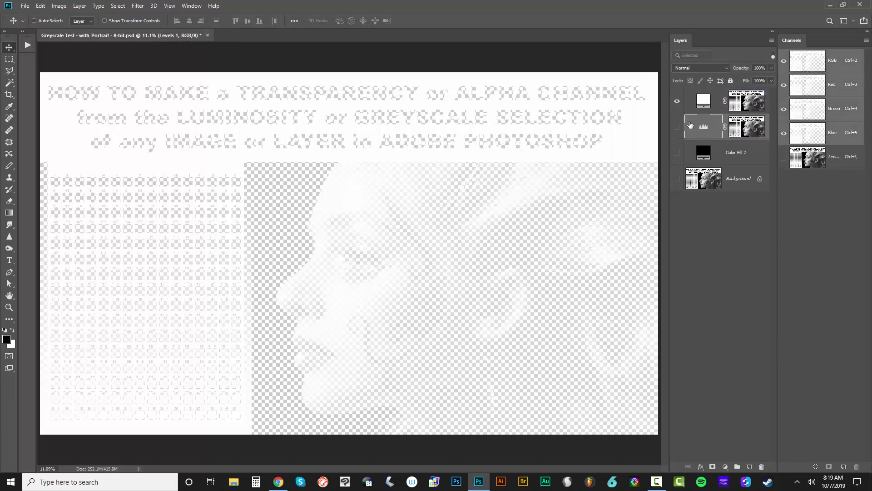
pyautogui.keyDown('ctrl'); pyautogui.click(737, 117); pyautogui.keyUp('ctrl')
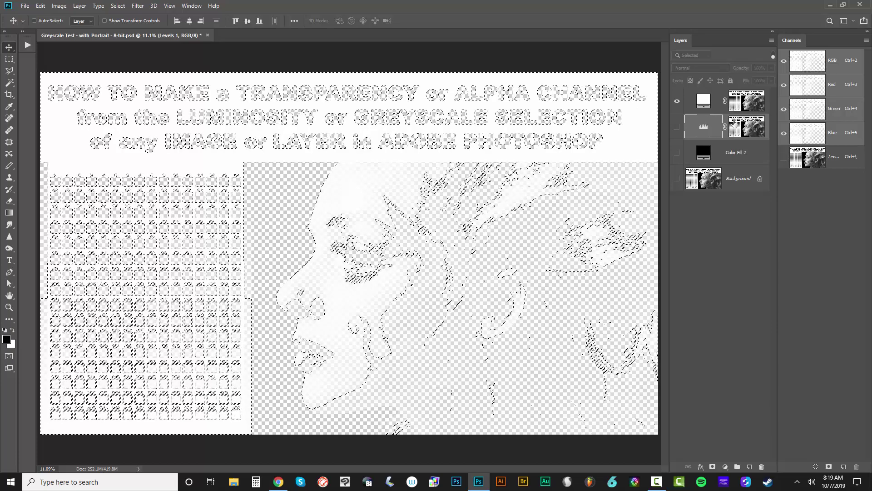
pyautogui.press('ctrl')
pyautogui.click(814, 157)
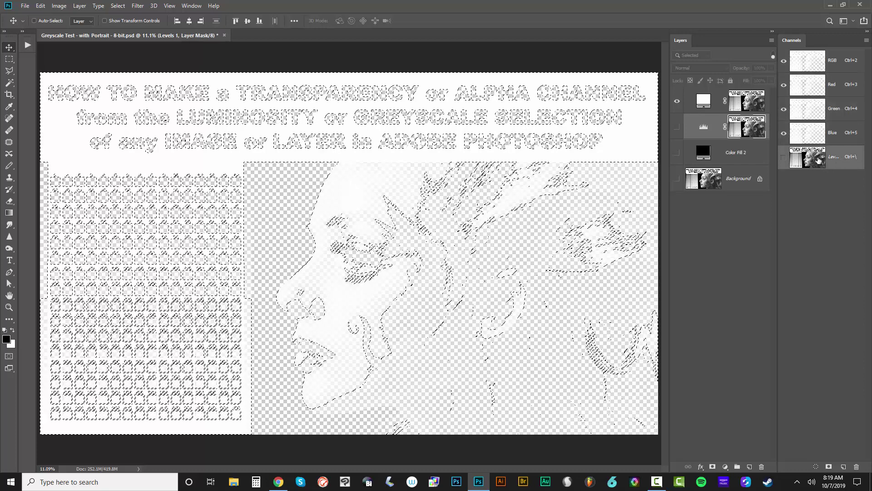
pyautogui.hotkey('ctrl', 'd')
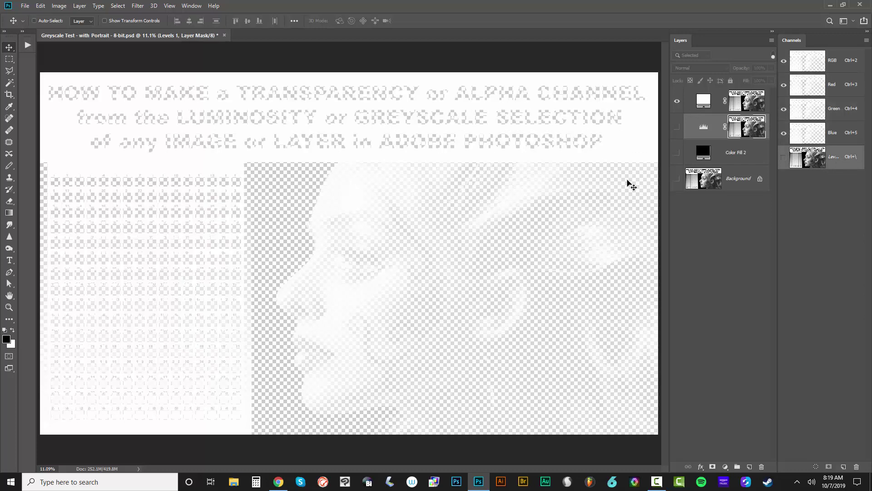
# Step: Show only the Background and apply Levels with output black raised to 148
pyautogui.click(677, 101)
pyautogui.click(677, 179)
pyautogui.click(702, 179)
pyautogui.hotkey('ctrl', 'l')
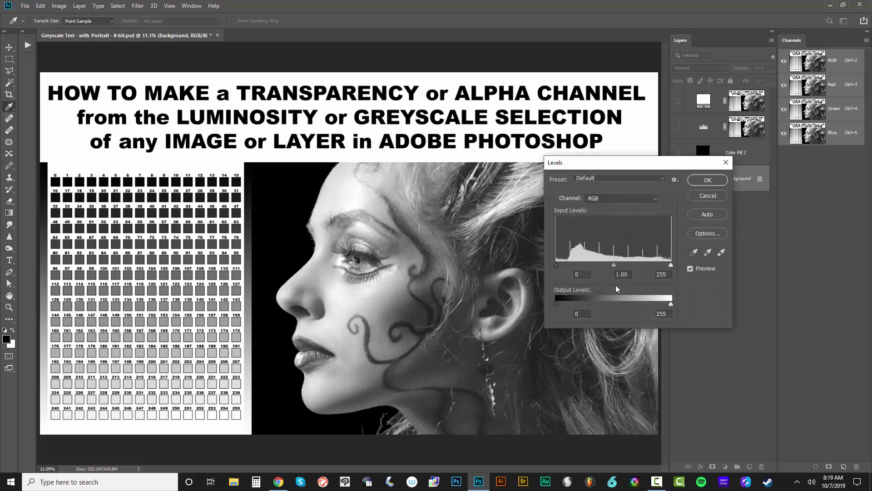
pyautogui.moveTo(671, 304)
pyautogui.mouseDown()
pyautogui.moveTo(623, 301)
pyautogui.moveTo(671, 305)
pyautogui.mouseUp()
pyautogui.moveTo(555, 304); pyautogui.dragTo(630, 304)
pyautogui.click(709, 183)
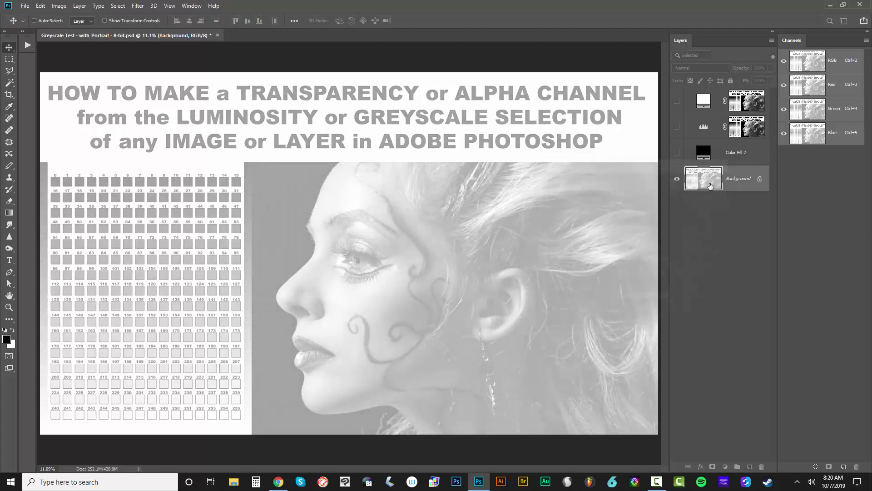
# Step: Load the luminosity selection, undo the lightening, and reopen Levels with output white at 88
pyautogui.press('ctrl')
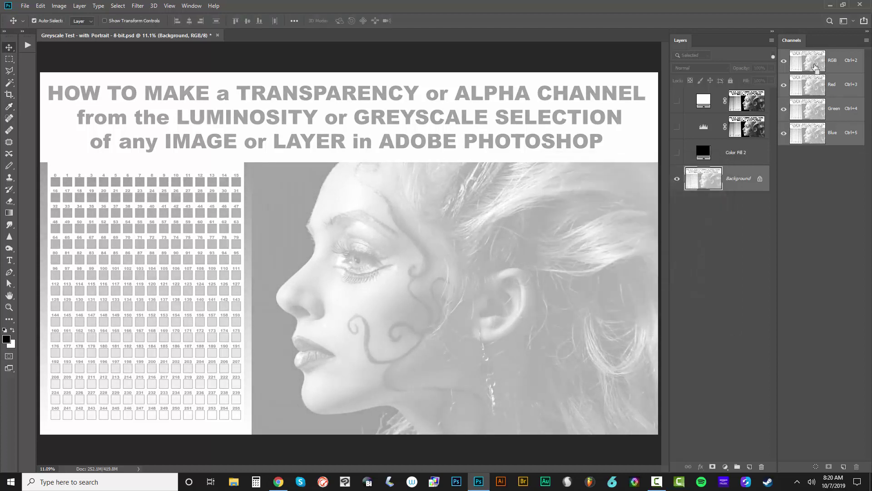
pyautogui.keyDown('ctrl'); pyautogui.click(816, 67); pyautogui.keyUp('ctrl')
pyautogui.hotkey('ctrl', 'z')
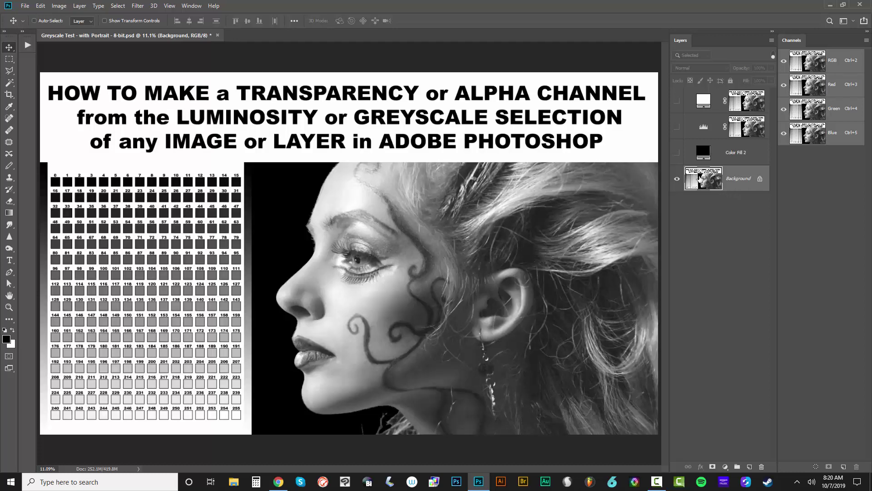
pyautogui.hotkey('ctrl', 'l')
pyautogui.moveTo(671, 303); pyautogui.dragTo(591, 305)
# Step: Apply the darkened Levels, load the RGB luminosity selection, and dismiss the no-pixels warning
pyautogui.press('Return')
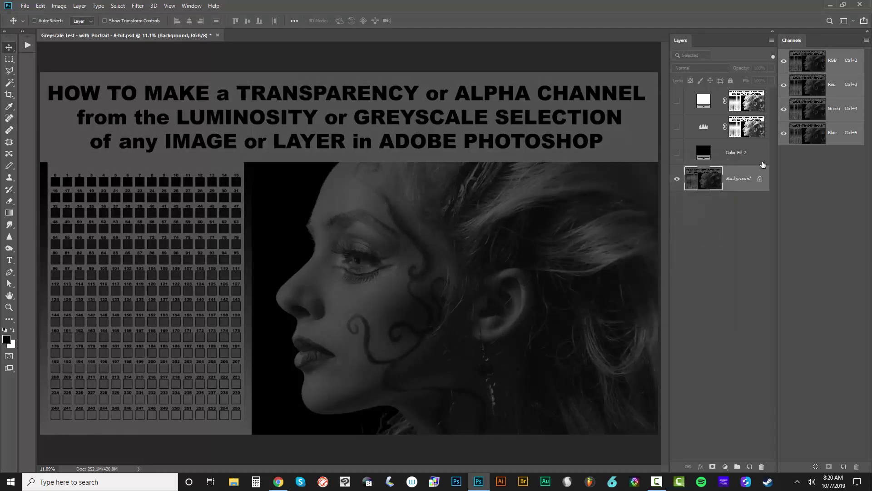
pyautogui.keyDown('ctrl'); pyautogui.click(810, 61); pyautogui.keyUp('ctrl')
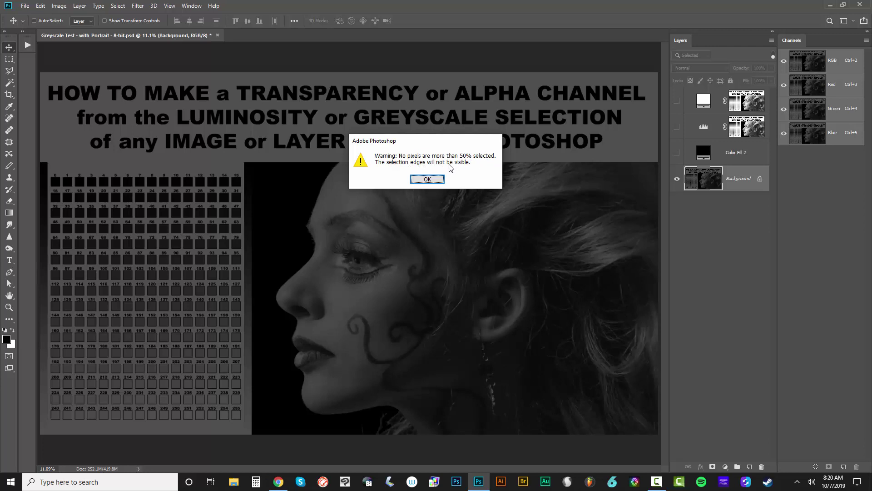
pyautogui.click(428, 180)
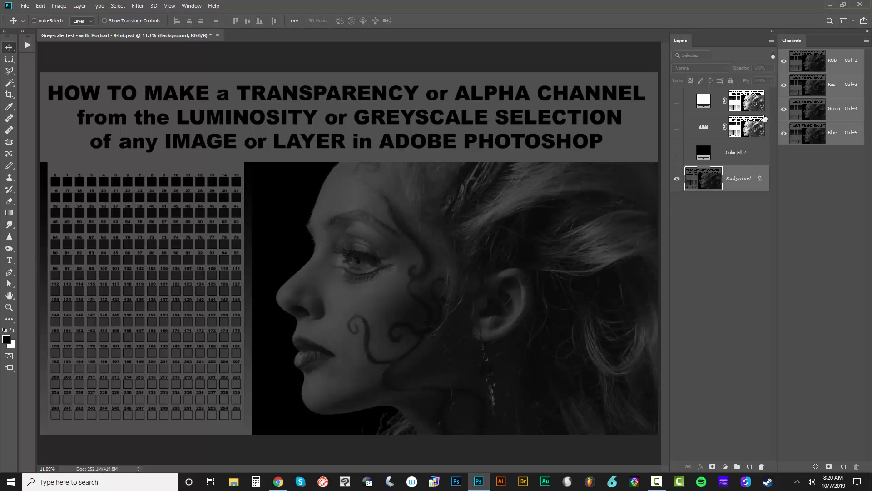
# Step: Add a pure white Solid Color fill layer and hide Layer 0
pyautogui.click(725, 466)
pyautogui.click(735, 307)
pyautogui.moveTo(701, 224); pyautogui.dragTo(632, 142)
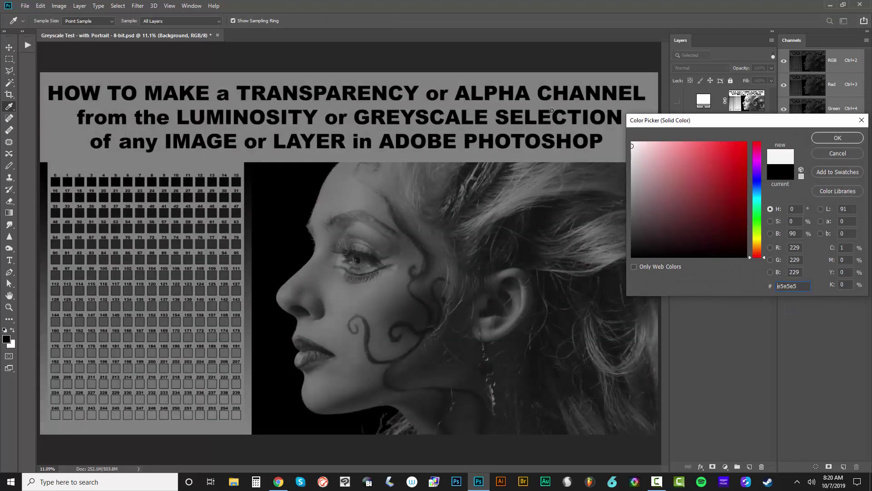
pyautogui.press('Return')
pyautogui.keyDown('alt'); pyautogui.doubleClick(703, 204); pyautogui.keyUp('alt')
pyautogui.click(677, 203)
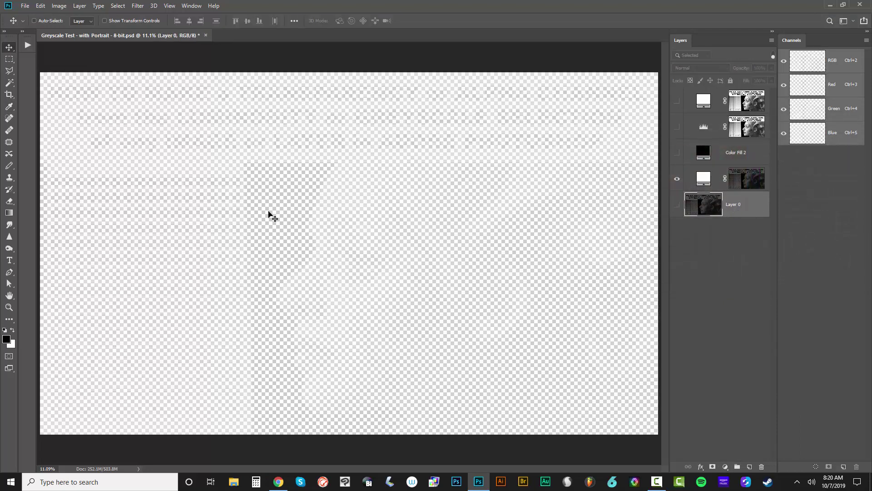
# Step: Add a black Color Fill 4 layer, toggle the white mask, then show only Layer 0, active
pyautogui.click(726, 466)
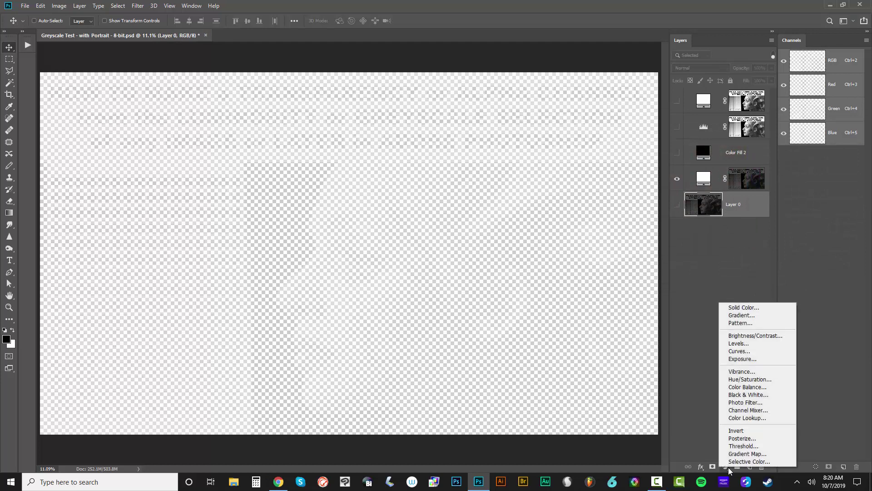
pyautogui.click(745, 308)
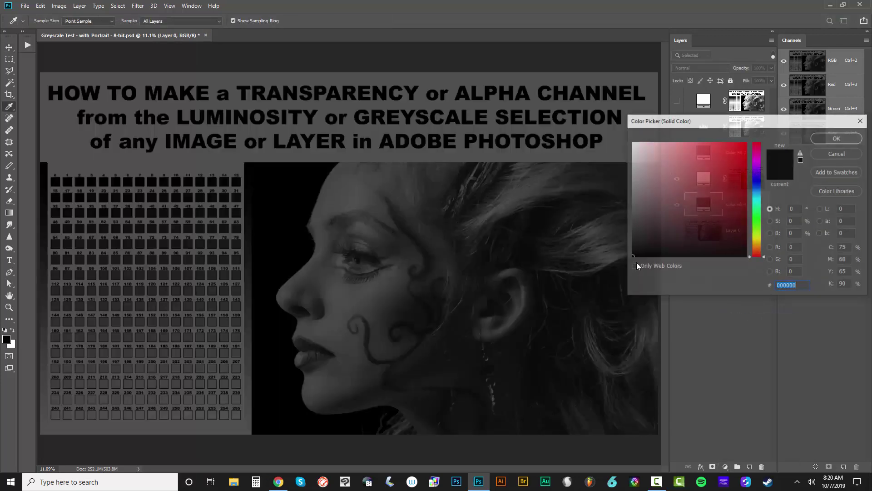
pyautogui.click(838, 137)
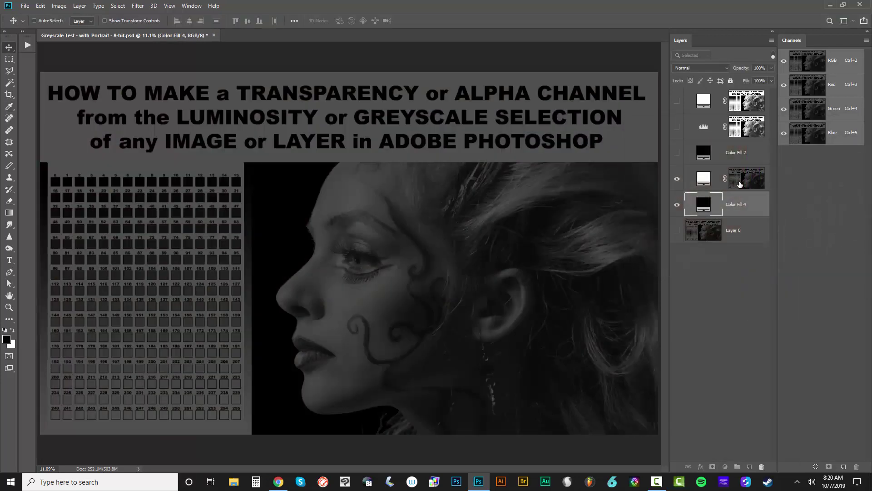
pyautogui.keyDown('shift'); pyautogui.click(754, 184); pyautogui.keyUp('shift')
pyautogui.keyDown('shift'); pyautogui.click(752, 186); pyautogui.keyUp('shift')
pyautogui.click(677, 230)
pyautogui.click(677, 178)
pyautogui.click(677, 204)
pyautogui.click(735, 227)
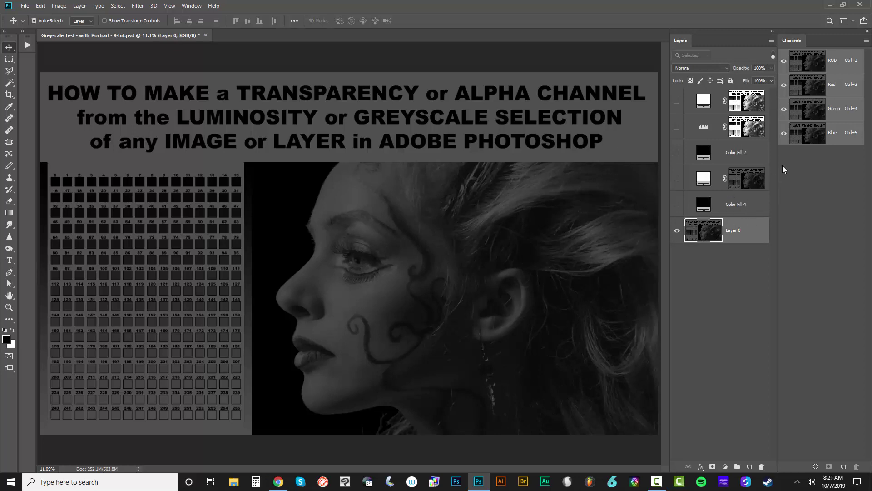
pyautogui.press('ctrl')
pyautogui.hotkey('ctrl', 'alt', 'z')
pyautogui.hotkey('ctrl', 'alt', 'z')
pyautogui.hotkey('ctrl', 'alt', 'z')
pyautogui.hotkey('ctrl', 'alt', 'z')
pyautogui.hotkey('ctrl', 'alt', 'z')
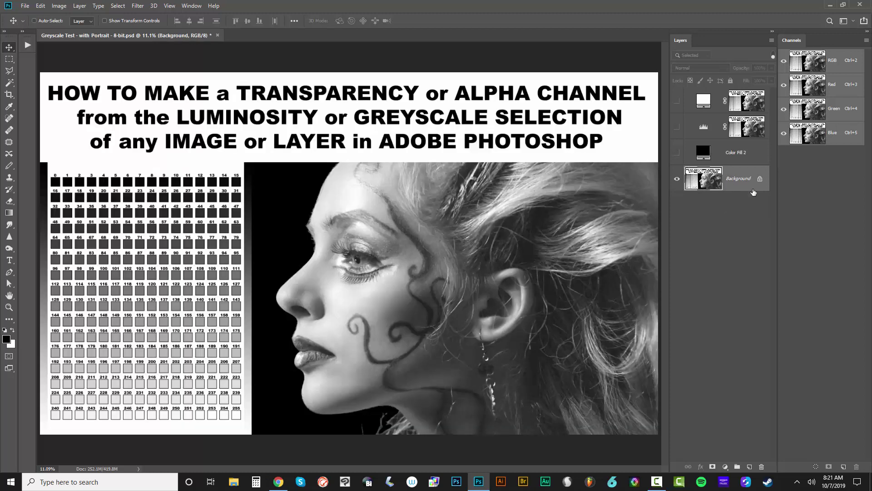
pyautogui.rightClick(750, 185)
pyautogui.click(754, 200)
pyautogui.press('Return')
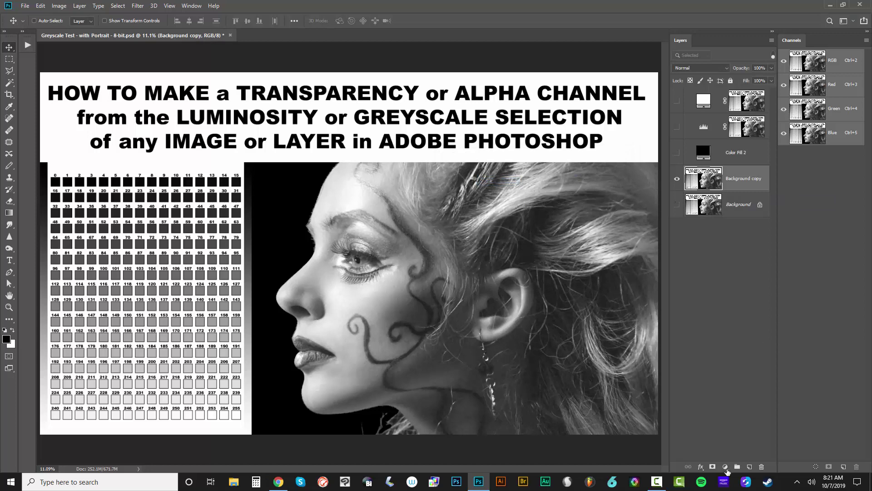
pyautogui.click(726, 467)
pyautogui.click(745, 307)
pyautogui.write('ff0000')
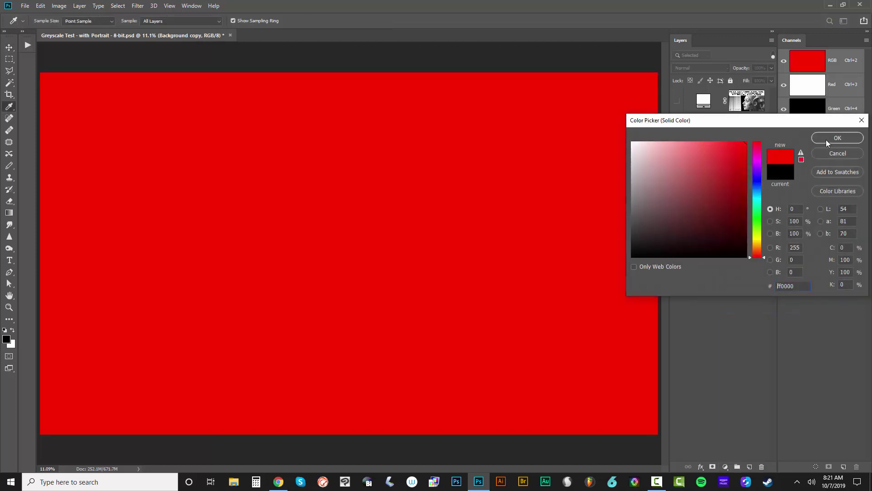
pyautogui.click(837, 137)
pyautogui.click(701, 68)
pyautogui.click(691, 186)
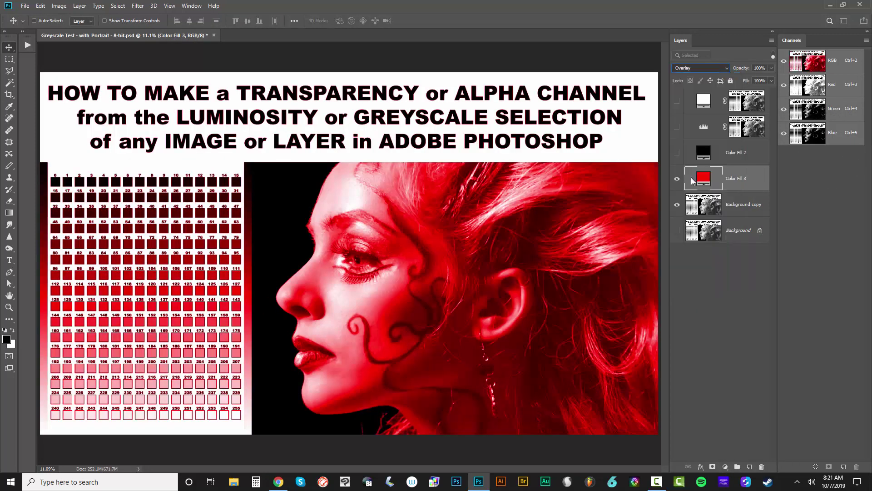
pyautogui.hotkey('ctrl', 'e')
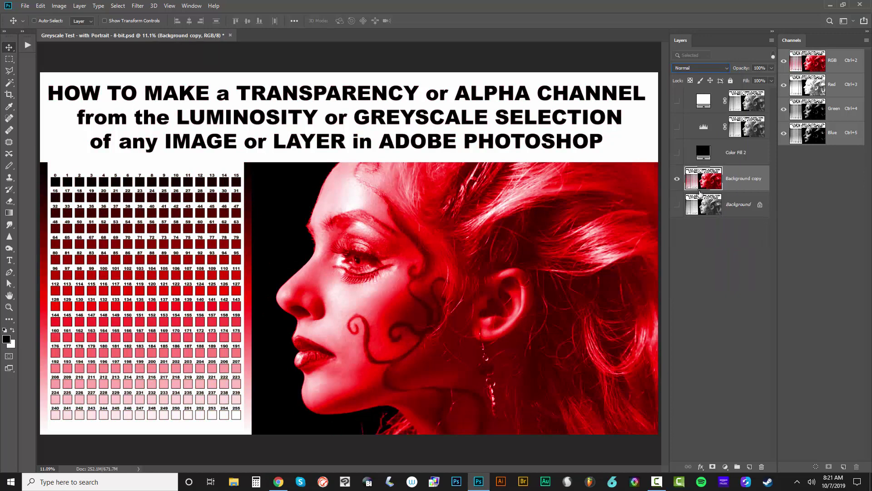
pyautogui.moveTo(677, 207); pyautogui.dragTo(677, 100)
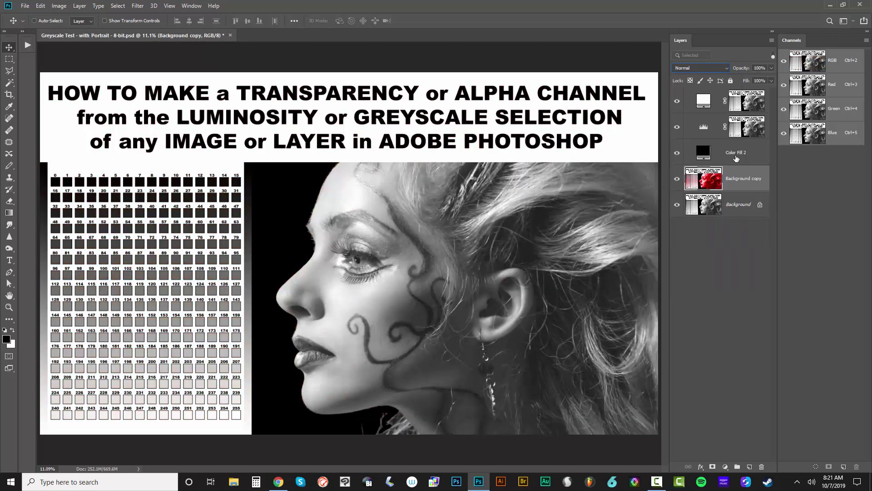
pyautogui.rightClick(736, 206)
pyautogui.click(750, 220)
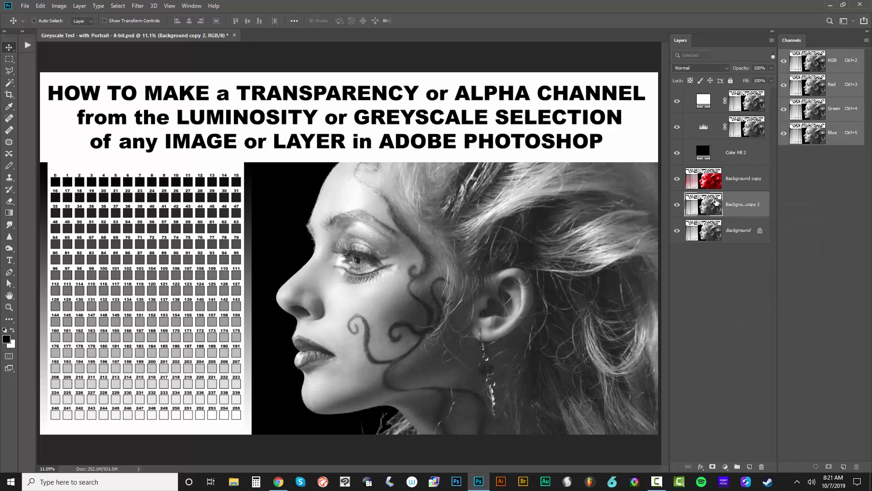
# Step: Move the red Background copy to the top and select all of Background copy 2
pyautogui.moveTo(703, 178); pyautogui.dragTo(704, 100)
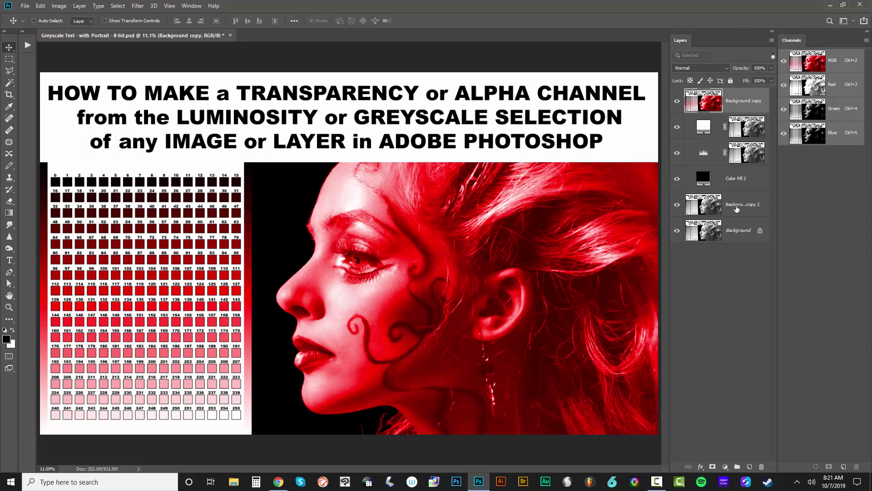
pyautogui.click(737, 208)
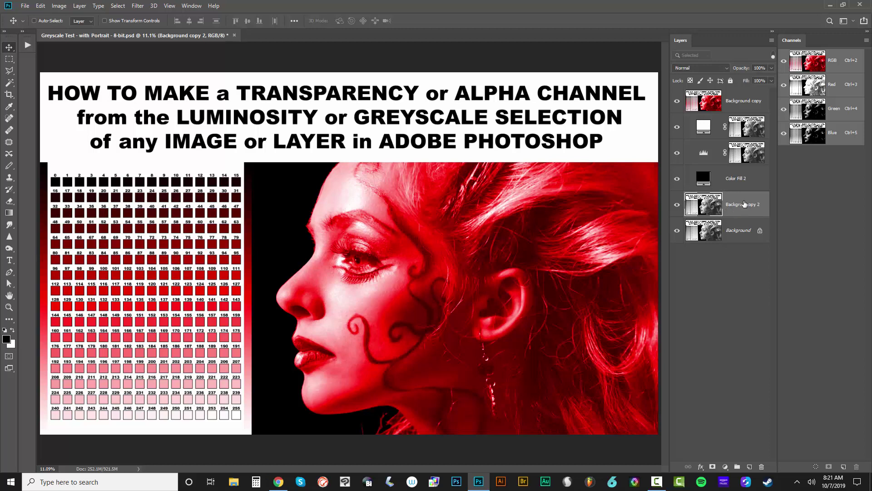
pyautogui.hotkey('ctrl', 'a')
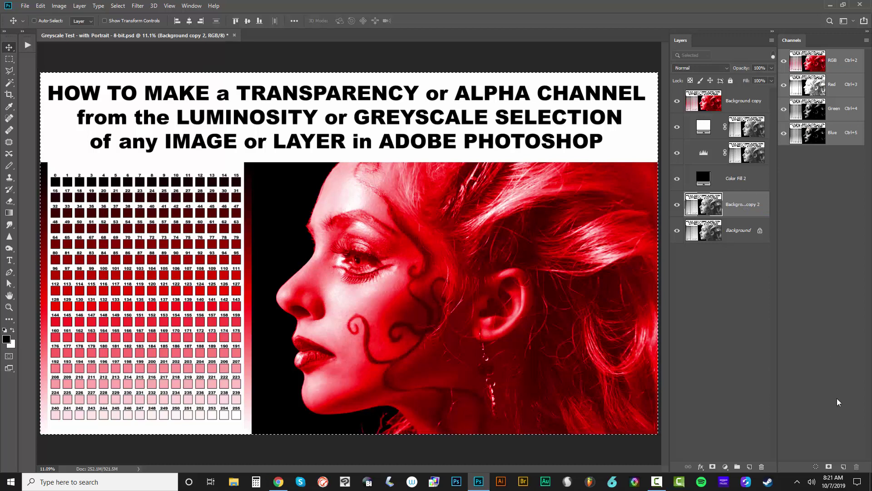
# Step: Add an Alpha 1 channel, paste the greyscale image into it, and load it as a selection
pyautogui.click(844, 467)
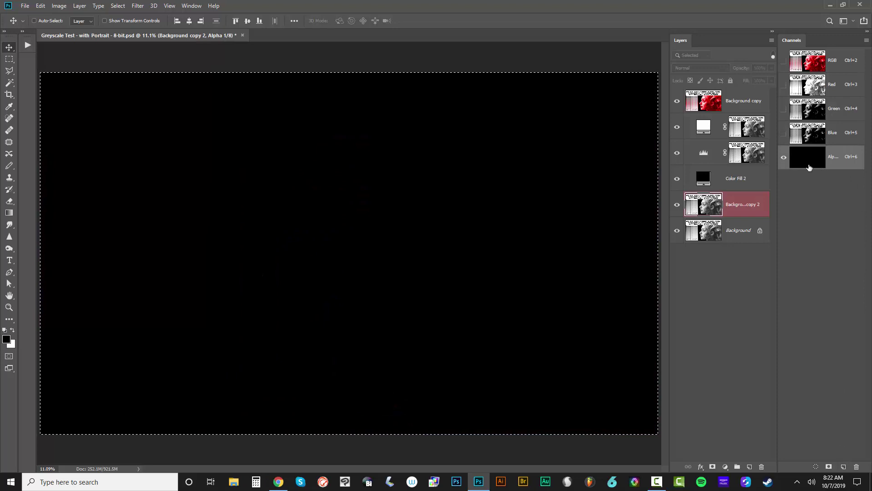
pyautogui.hotkey('ctrl', 'v')
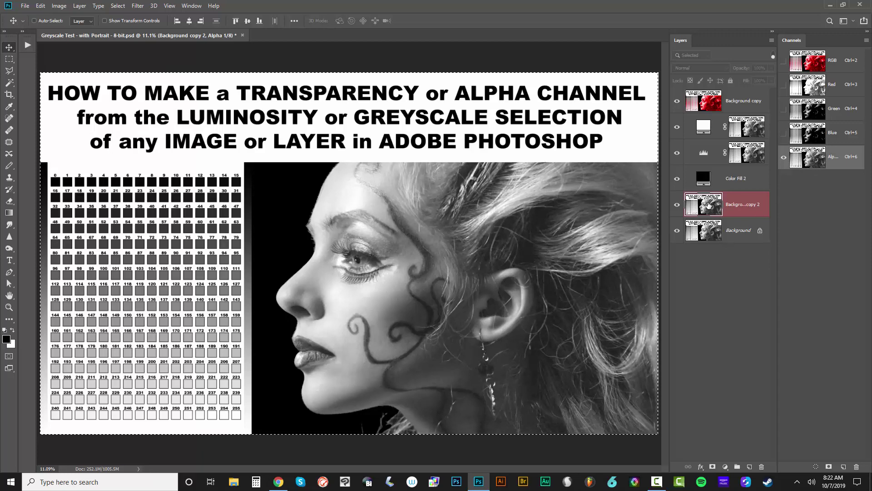
pyautogui.keyDown('ctrl'); pyautogui.click(818, 162); pyautogui.keyUp('ctrl')
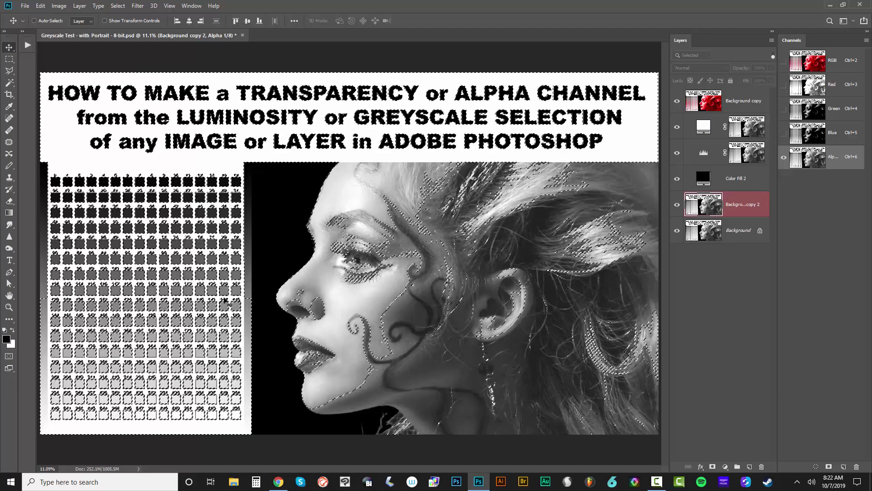
pyautogui.scroll(5, 417, 257)
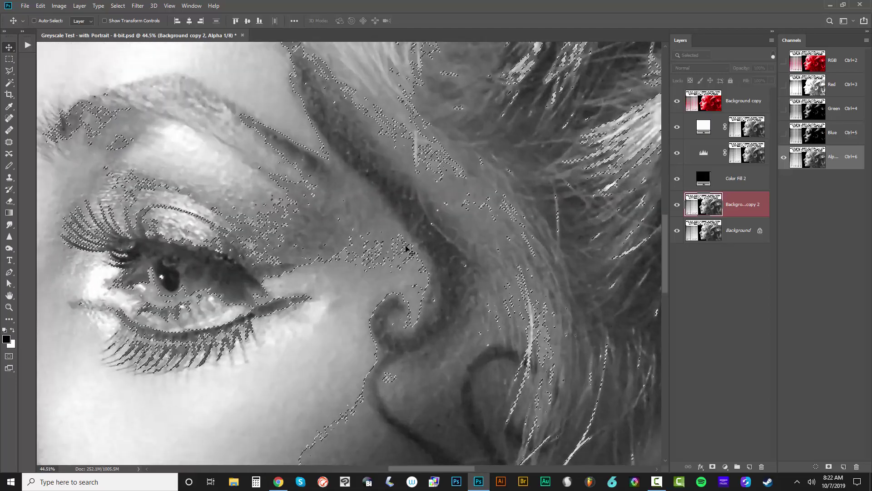
pyautogui.scroll(-5, 417, 257)
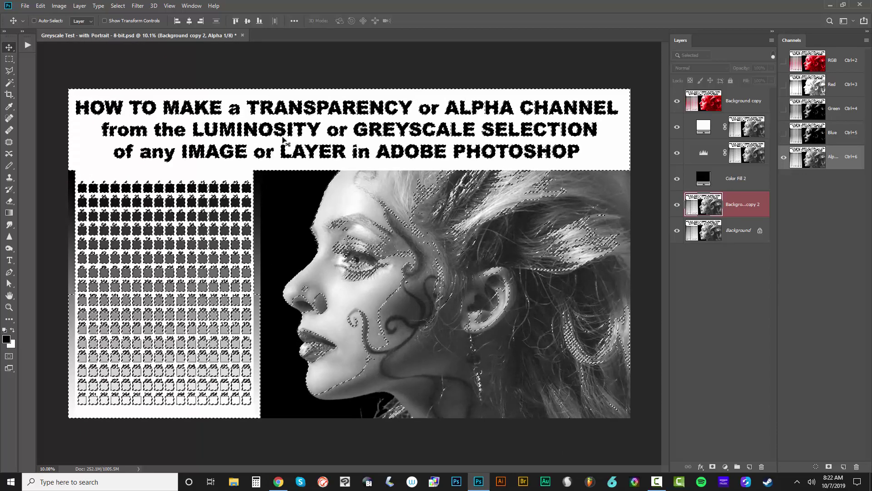
# Step: Add a new empty Layer 1 above the Background copy layer
pyautogui.click(726, 466)
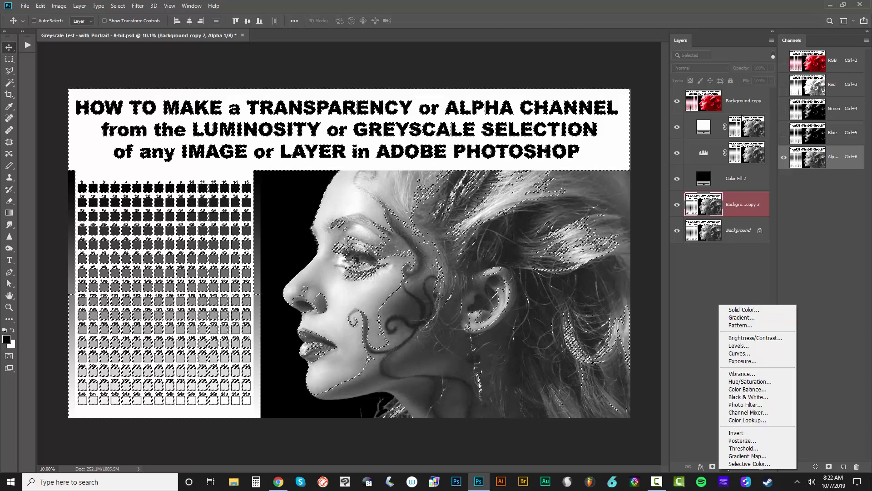
pyautogui.click(751, 101)
pyautogui.click(752, 101)
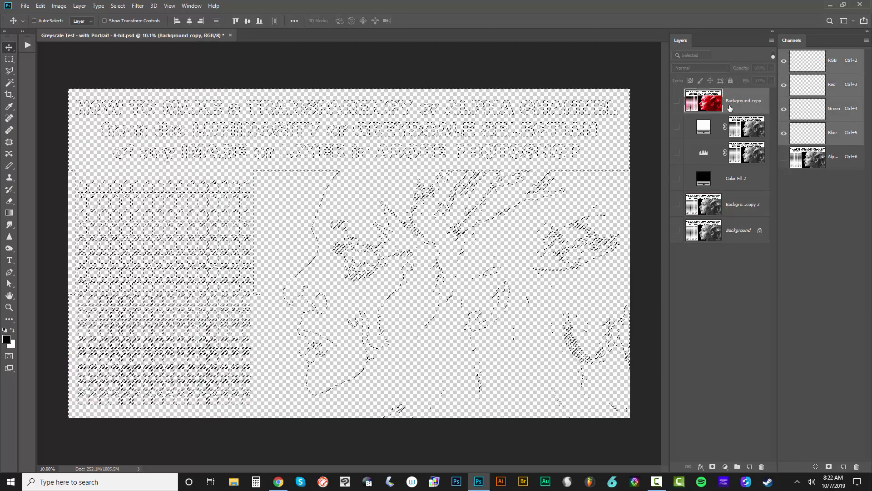
pyautogui.click(749, 466)
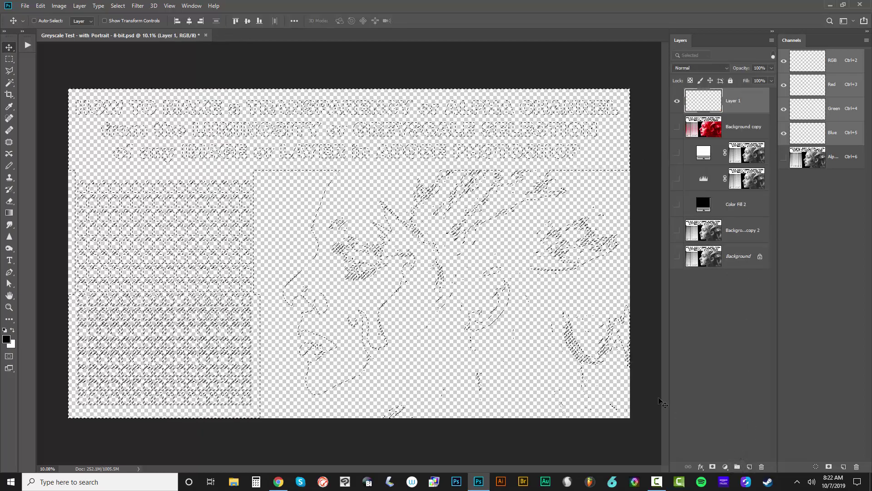
# Step: Fill the luminosity selection on Layer 1 with White, then deselect
pyautogui.click(41, 5)
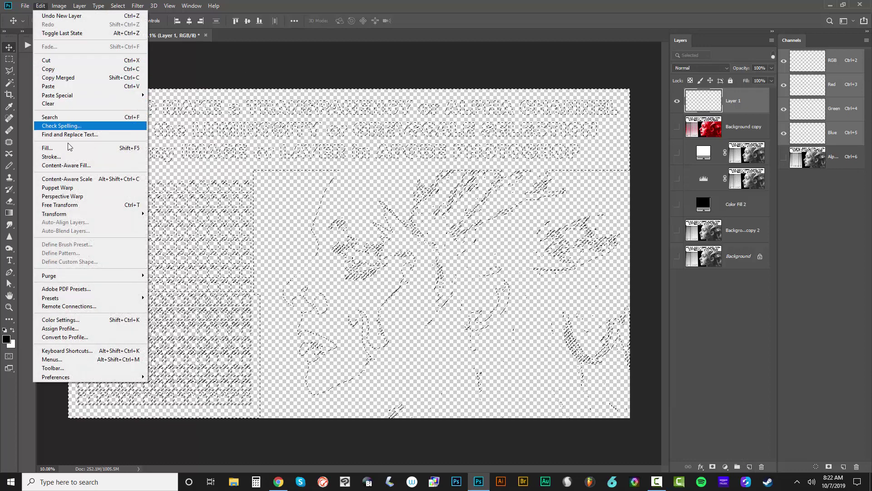
pyautogui.click(91, 148)
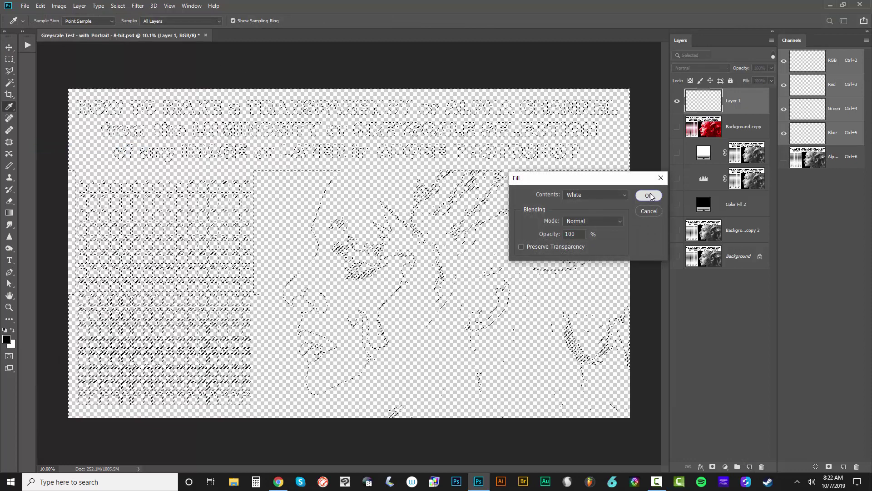
pyautogui.click(649, 194)
pyautogui.hotkey('ctrl', 'd')
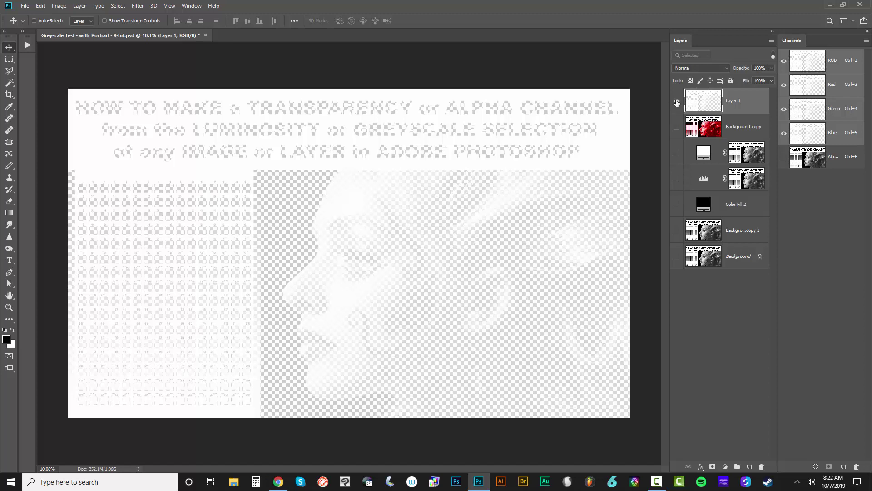
# Step: Add a black Solid Color fill layer, Color Fill 3, above Background copy
pyautogui.click(736, 127)
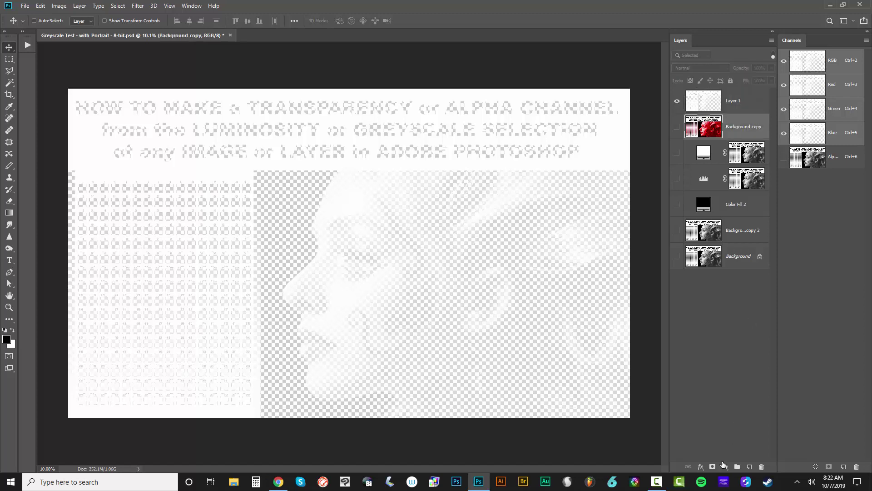
pyautogui.click(724, 464)
pyautogui.click(738, 303)
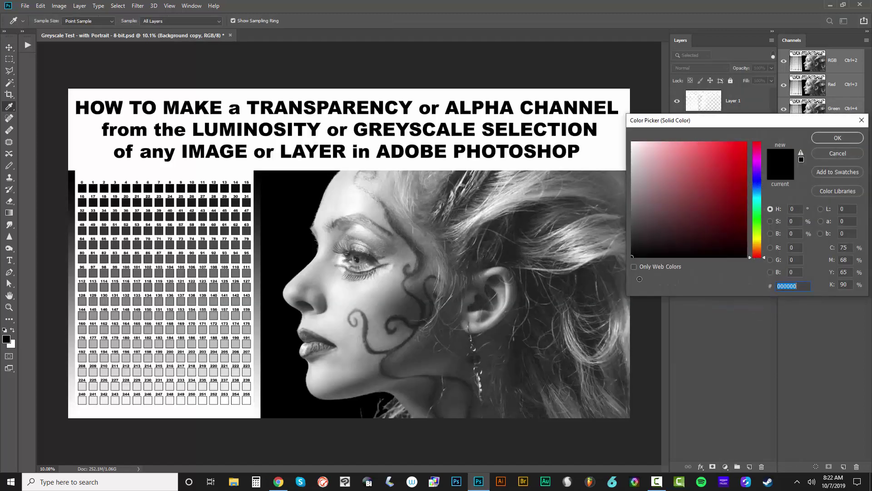
pyautogui.click(836, 138)
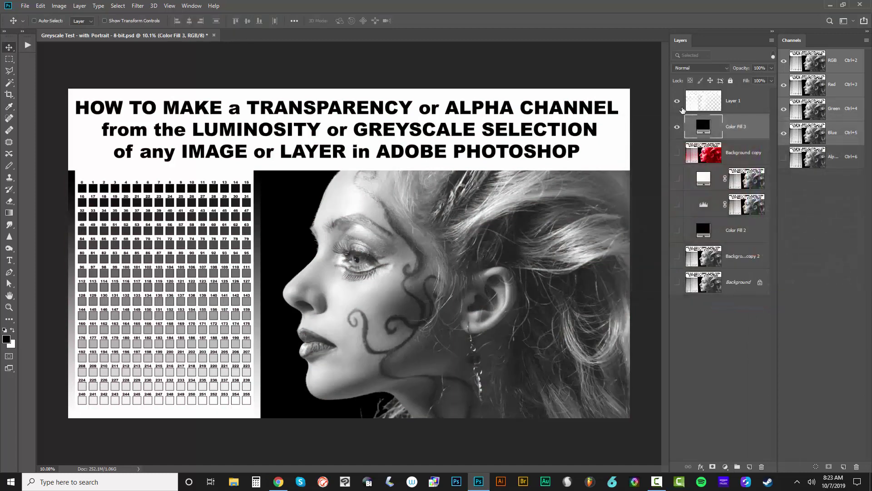
# Step: Show Background copy 2 and delete Layer 1 and Color Fill 3
pyautogui.click(677, 256)
pyautogui.moveTo(677, 127); pyautogui.dragTo(677, 101)
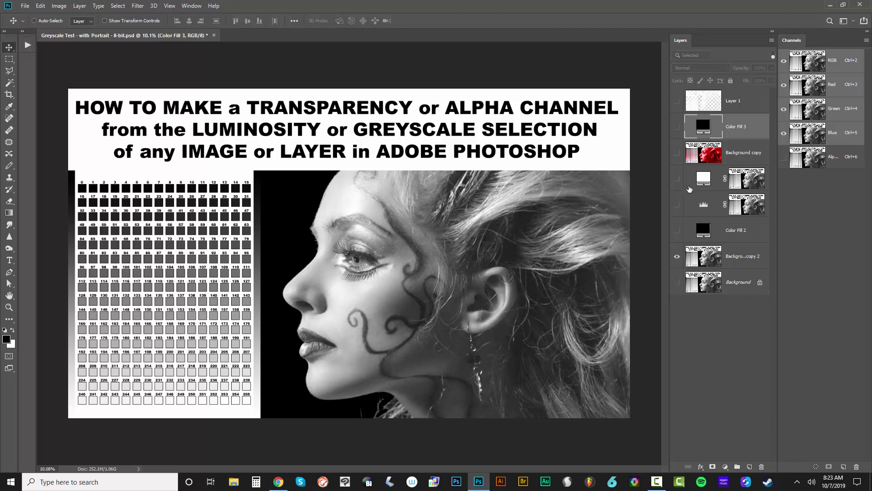
pyautogui.click(742, 259)
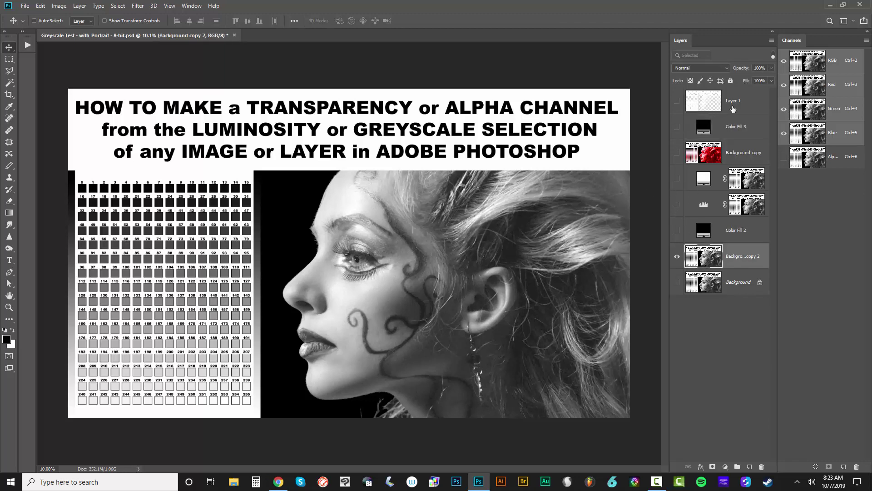
pyautogui.click(739, 108)
pyautogui.press('Delete')
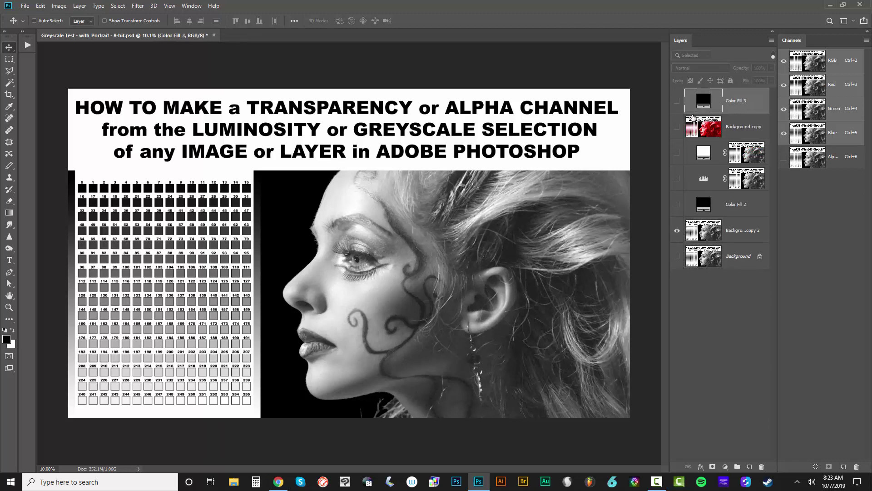
pyautogui.press('Delete')
# Step: Turn visibility back on for the remaining layers, including Background
pyautogui.click(677, 100)
pyautogui.click(677, 100)
pyautogui.moveTo(677, 127); pyautogui.dragTo(677, 178)
pyautogui.click(677, 230)
# Step: Widen the Layers panel and rename Background copy 2 to 'LAYER TO GET MASK FROM'
pyautogui.click(677, 100)
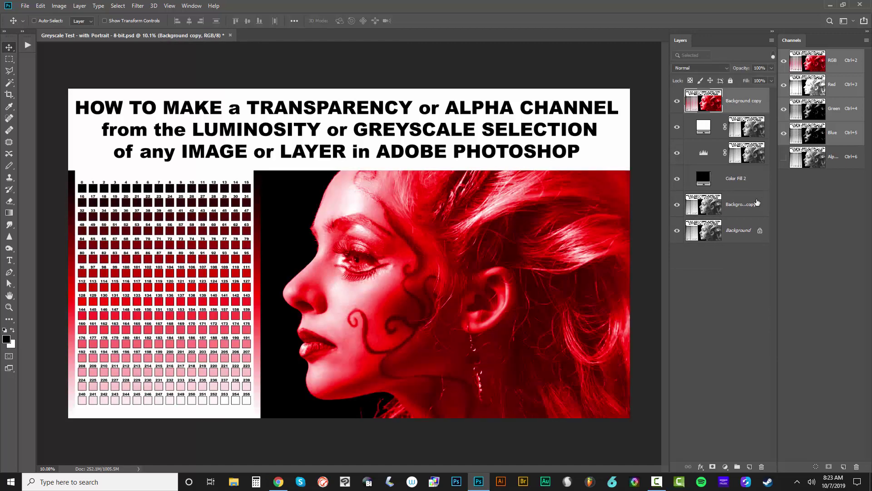
pyautogui.moveTo(637, 194); pyautogui.dragTo(621, 195)
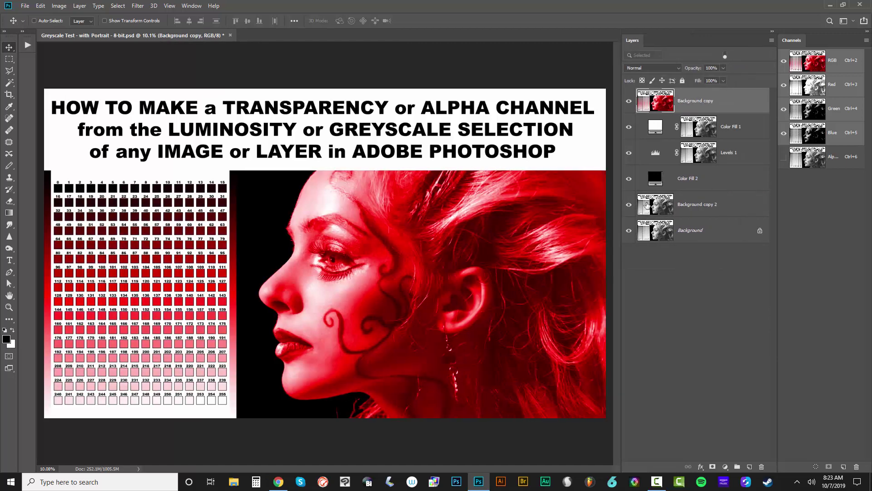
pyautogui.doubleClick(707, 204)
pyautogui.write('LAYER TO GET MASK FROM')
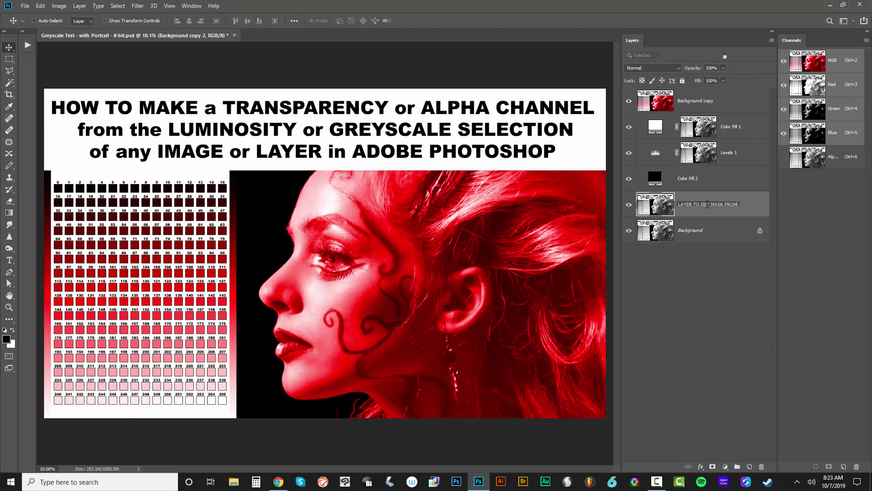
pyautogui.press('Return')
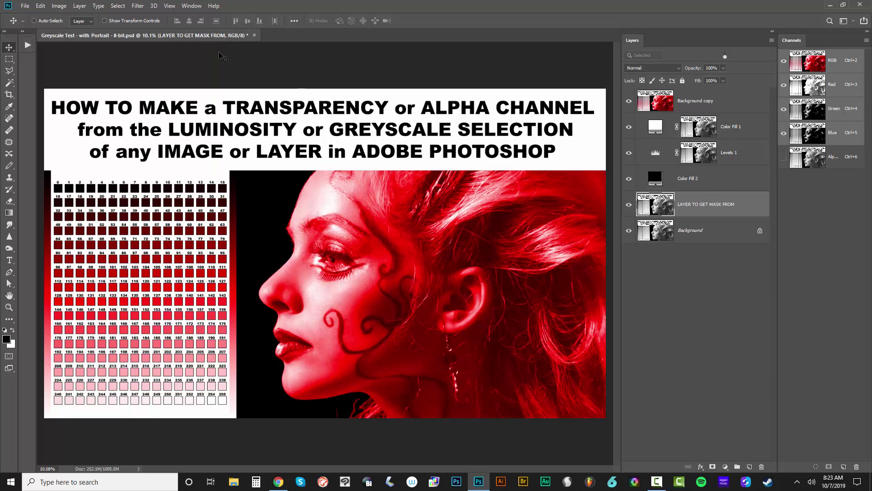
pyautogui.click(59, 6)
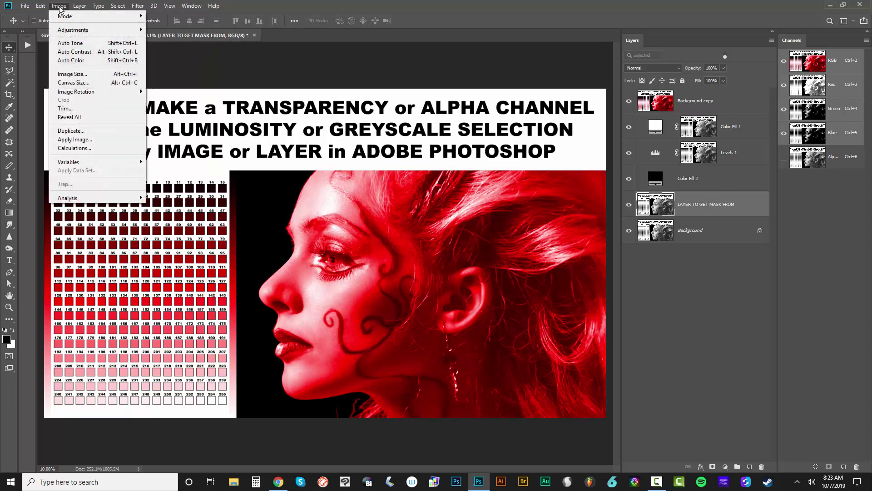
# Step: In Calculations, set Source 1 to layer LAYER TO GET MASK FROM, channel Gray
pyautogui.click(86, 149)
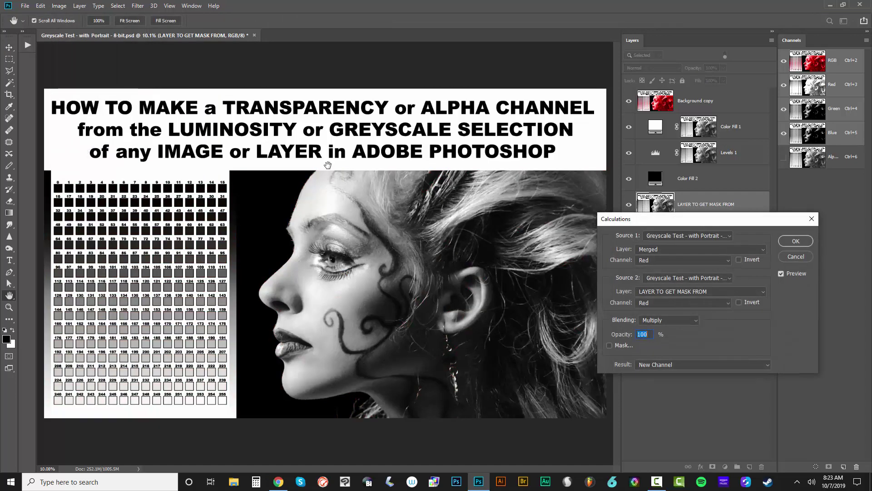
pyautogui.moveTo(636, 222); pyautogui.dragTo(405, 216)
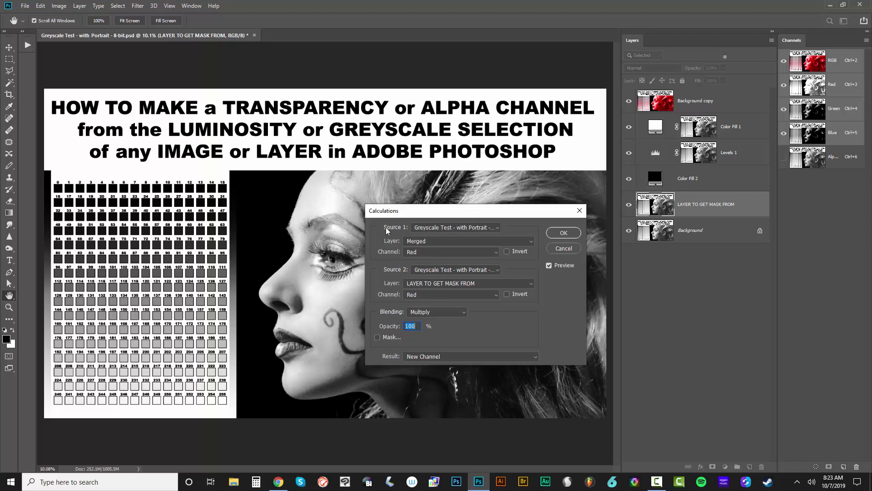
pyautogui.click(427, 228)
pyautogui.click(431, 228)
pyautogui.click(426, 242)
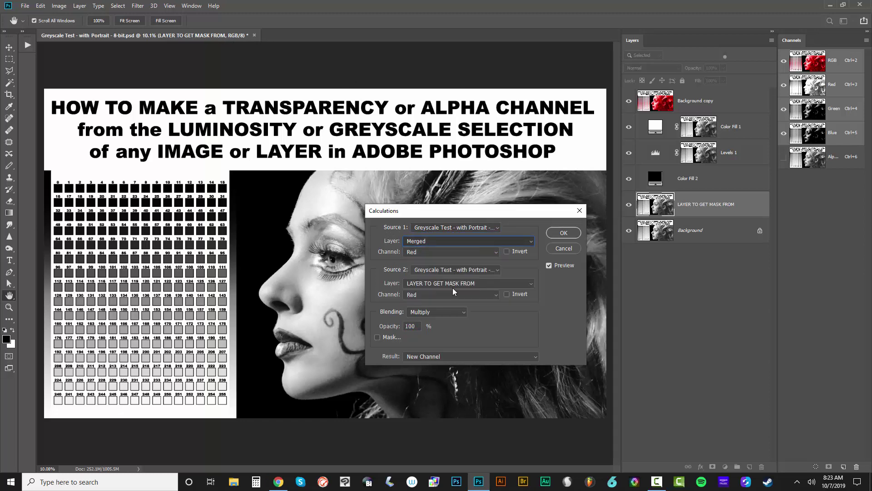
pyautogui.press('Down')
pyautogui.click(425, 253)
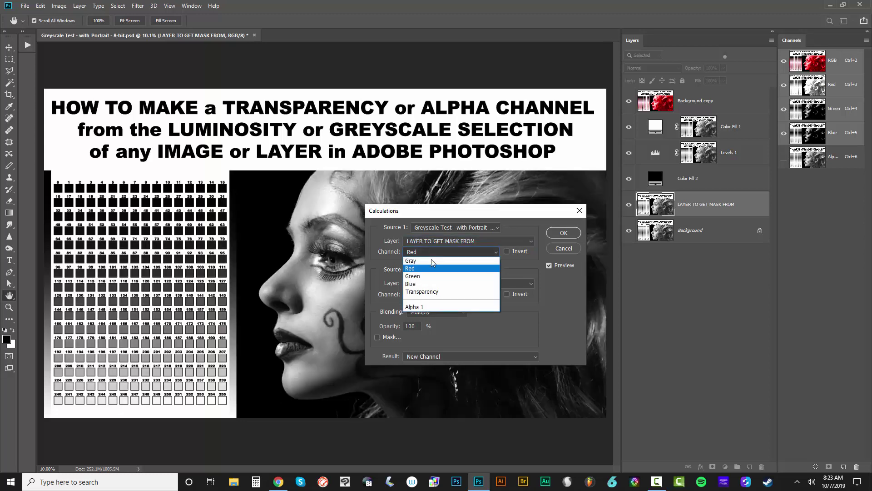
pyautogui.click(425, 262)
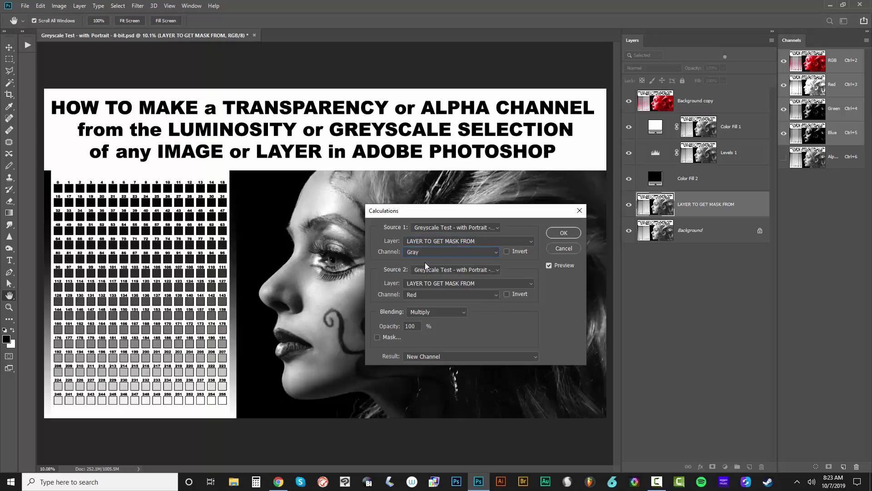
# Step: Set Source 2 to layer LAYER TO GET MASK FROM, channel Gray
pyautogui.click(413, 271)
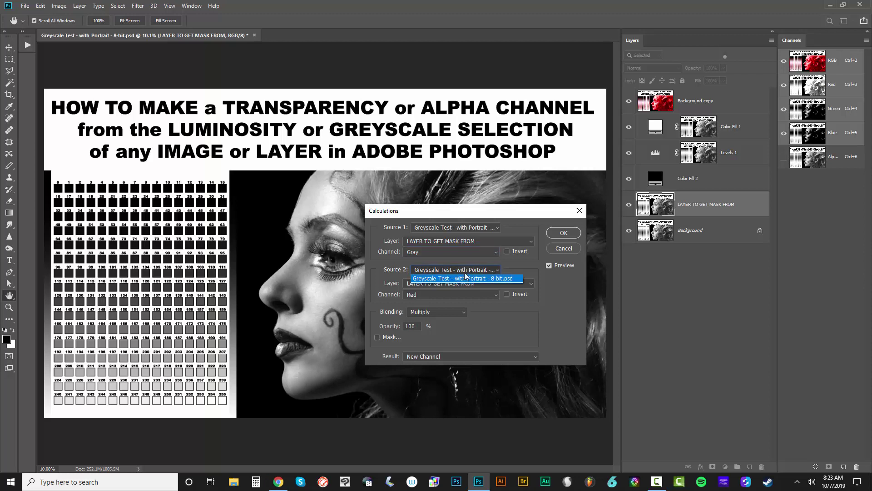
pyautogui.click(465, 273)
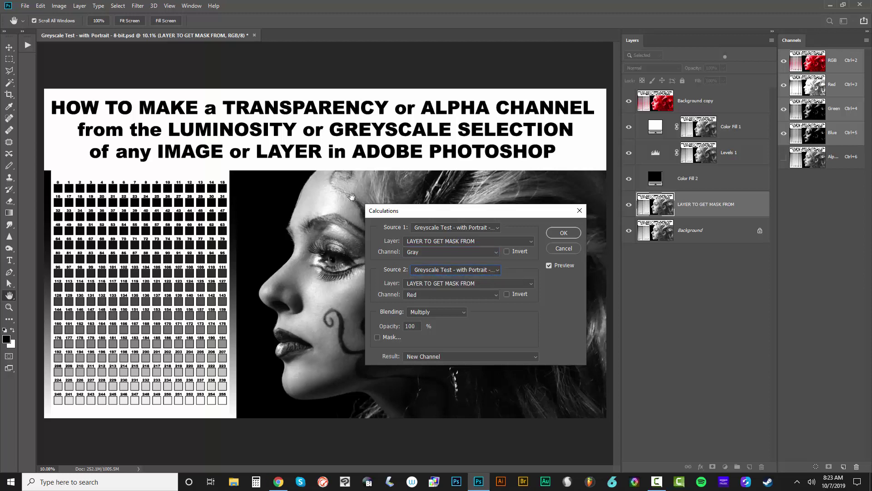
pyautogui.click(455, 285)
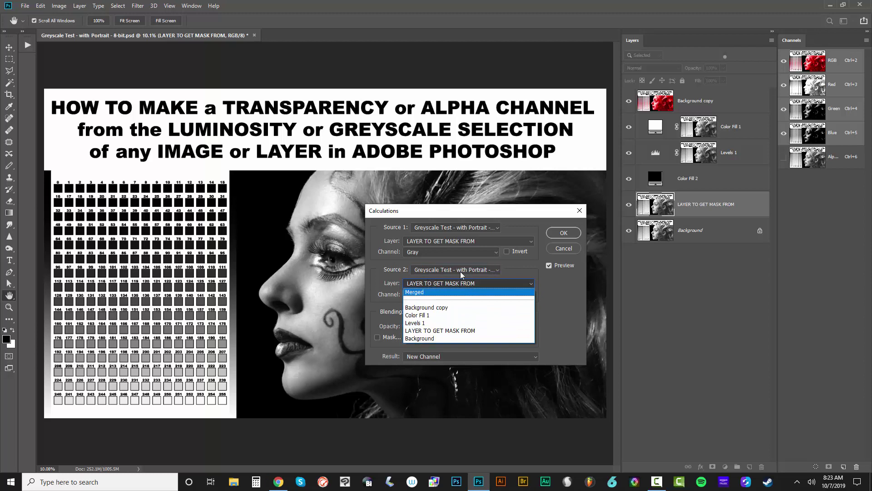
pyautogui.click(540, 278)
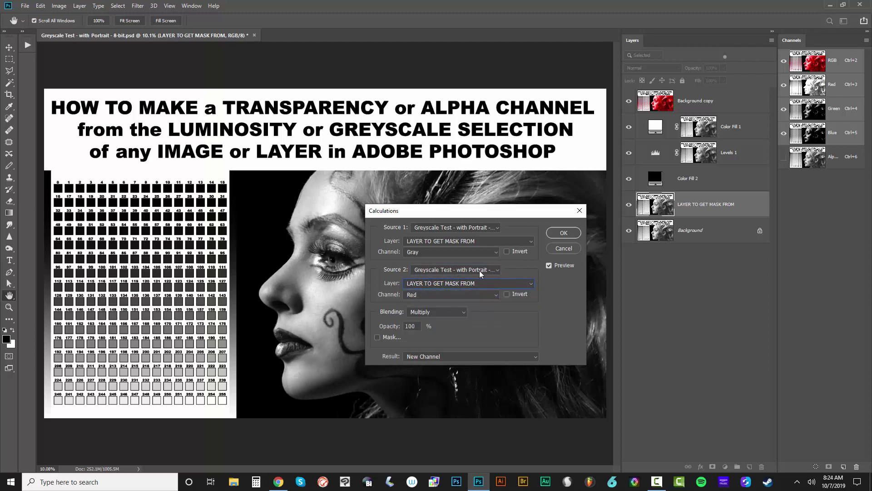
pyautogui.click(467, 268)
pyautogui.click(467, 268)
pyautogui.click(477, 284)
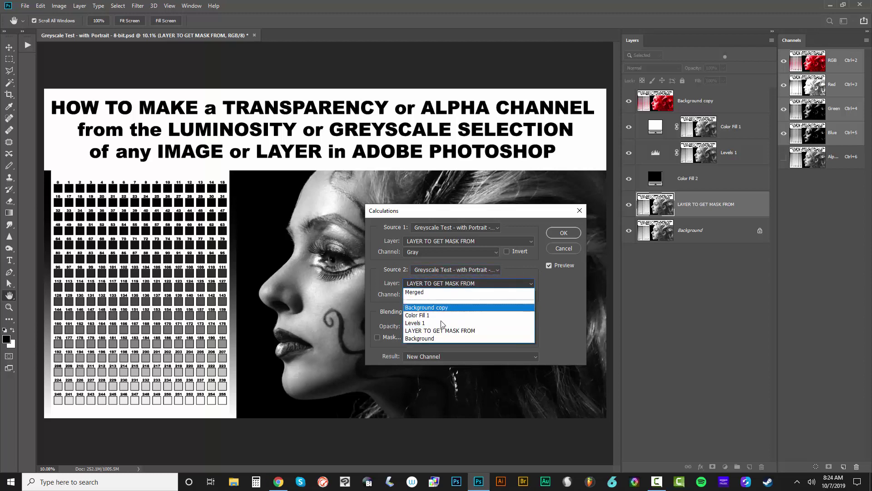
pyautogui.click(454, 330)
pyautogui.click(443, 294)
pyautogui.click(429, 302)
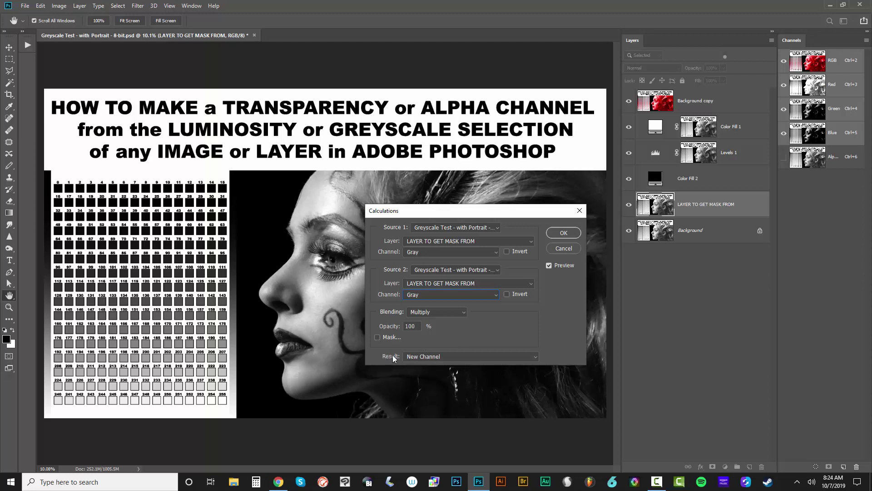
# Step: Set the Calculations Result to Selection and Blending to Normal
pyautogui.click(416, 357)
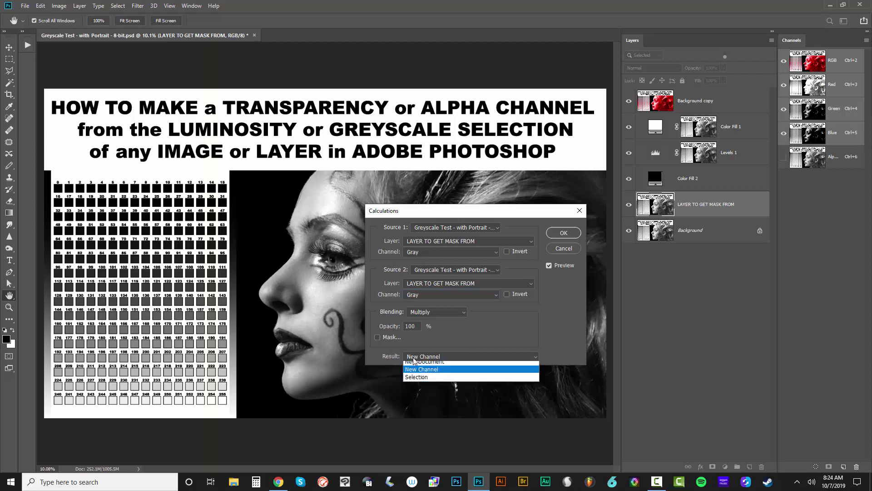
pyautogui.click(421, 380)
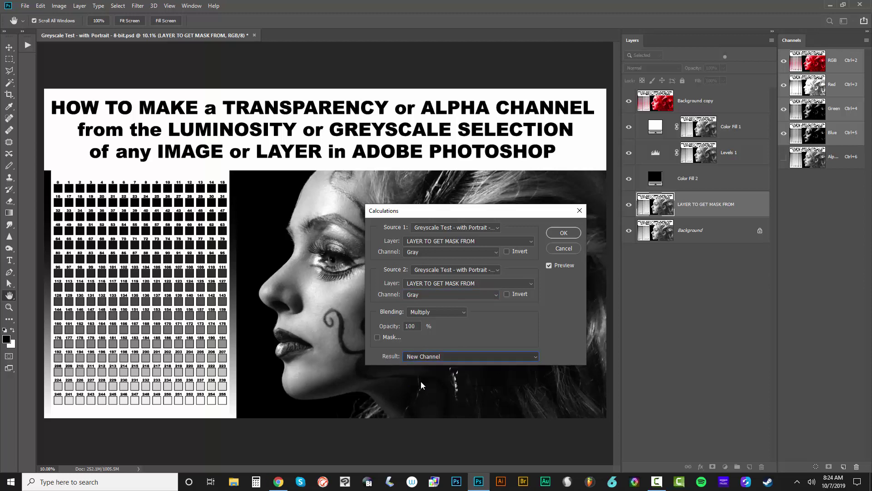
pyautogui.click(435, 313)
pyautogui.click(437, 255)
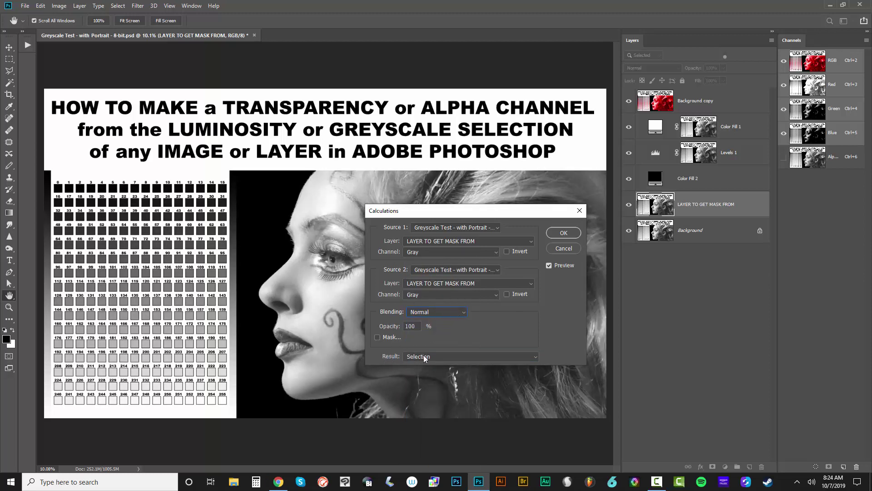
# Step: Enable Mask using LAYER TO GET MASK FROM, Gray channel, and apply the calculation
pyautogui.click(390, 338)
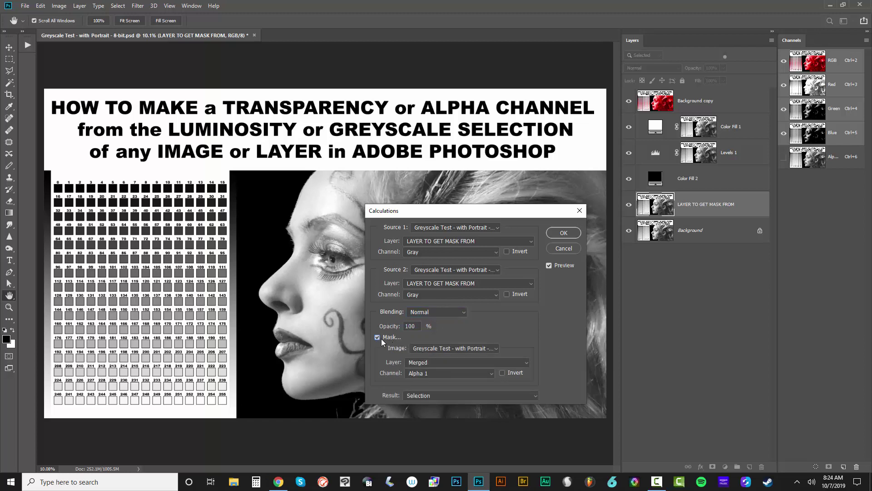
pyautogui.click(436, 346)
pyautogui.click(476, 347)
pyautogui.click(440, 361)
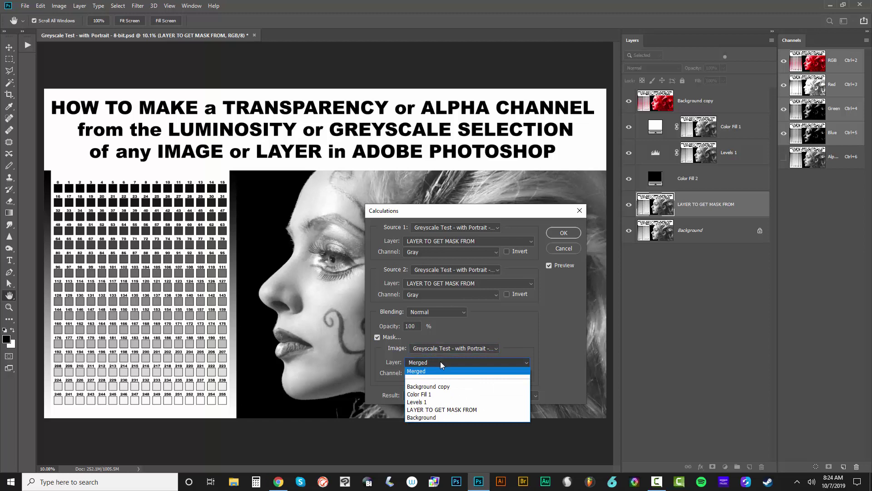
pyautogui.click(437, 410)
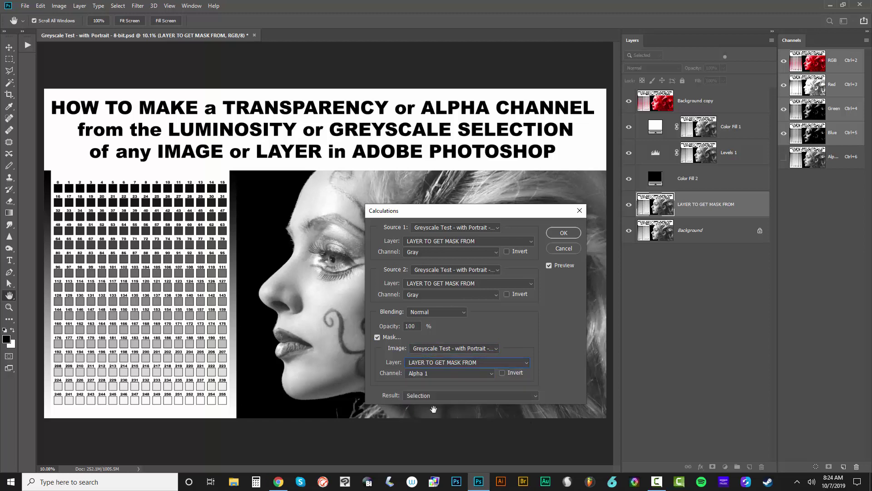
pyautogui.click(426, 372)
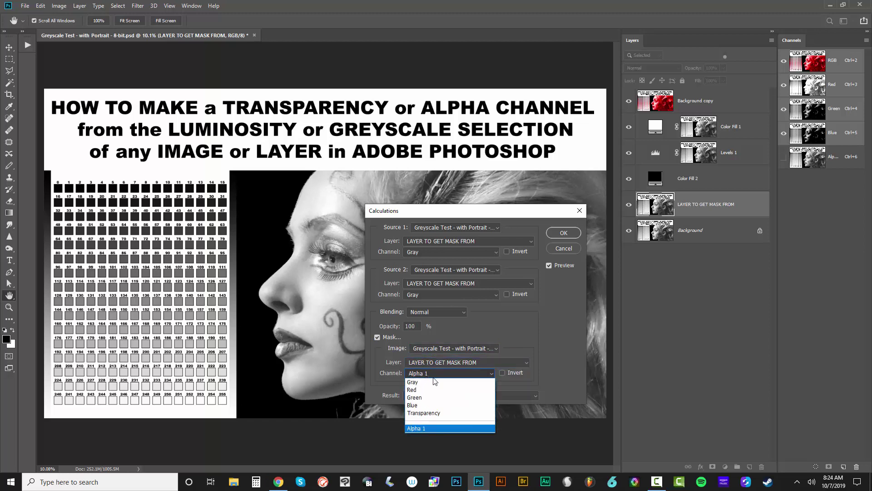
pyautogui.click(426, 383)
pyautogui.click(562, 233)
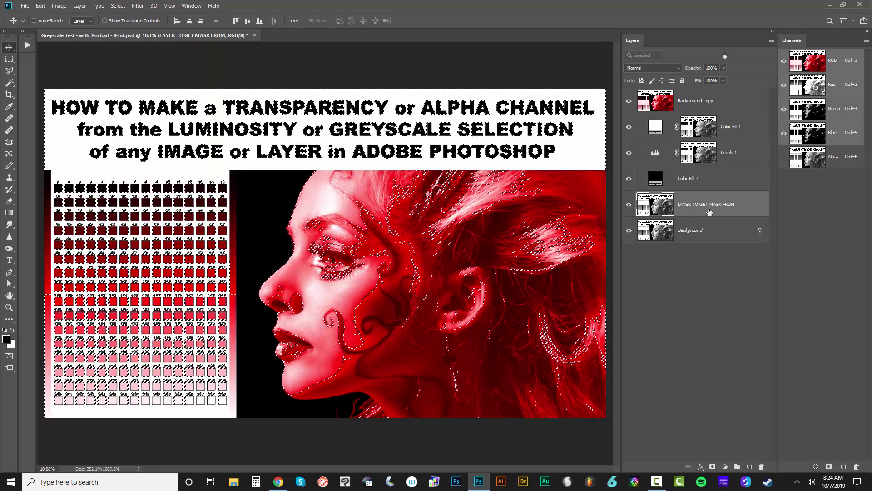
# Step: Add a Reveal Selection layer mask from the calculated selection
pyautogui.click(80, 6)
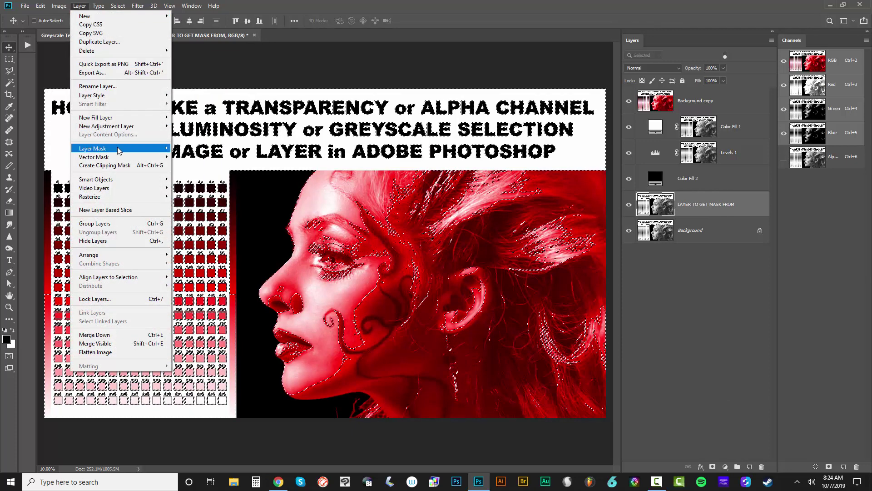
pyautogui.moveTo(120, 149)
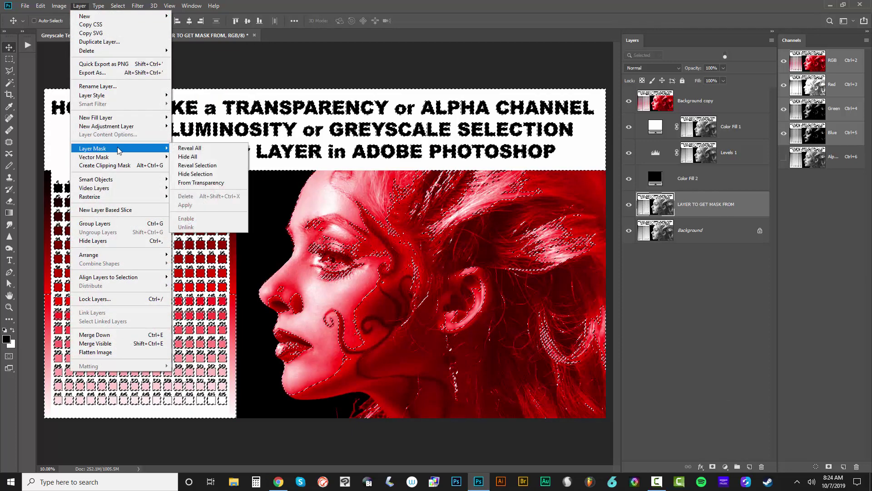
pyautogui.click(203, 165)
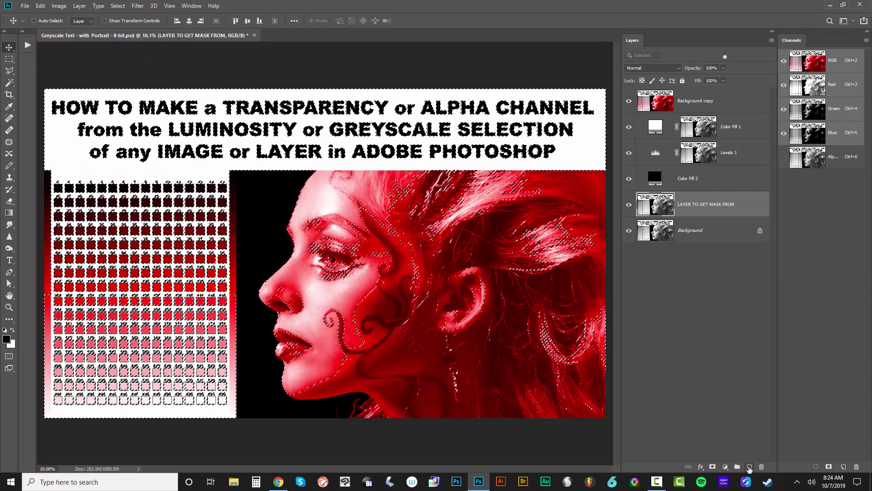
# Step: Create a white (ffffff) Solid Color fill layer and move it to the top
pyautogui.click(725, 467)
pyautogui.click(751, 309)
pyautogui.write('ffffff')
pyautogui.press('Return')
pyautogui.moveTo(734, 209); pyautogui.dragTo(629, 178)
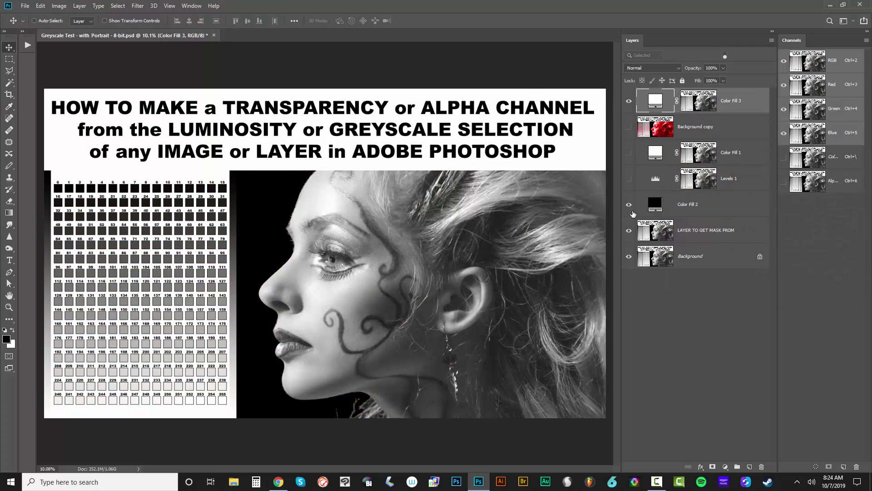
# Step: Move Color Fill 2 just below Color Fill 3
pyautogui.click(628, 204)
pyautogui.click(629, 205)
pyautogui.moveTo(641, 205); pyautogui.dragTo(629, 101)
# Step: Open the Calculations dialog and cancel it without applying
pyautogui.click(59, 5)
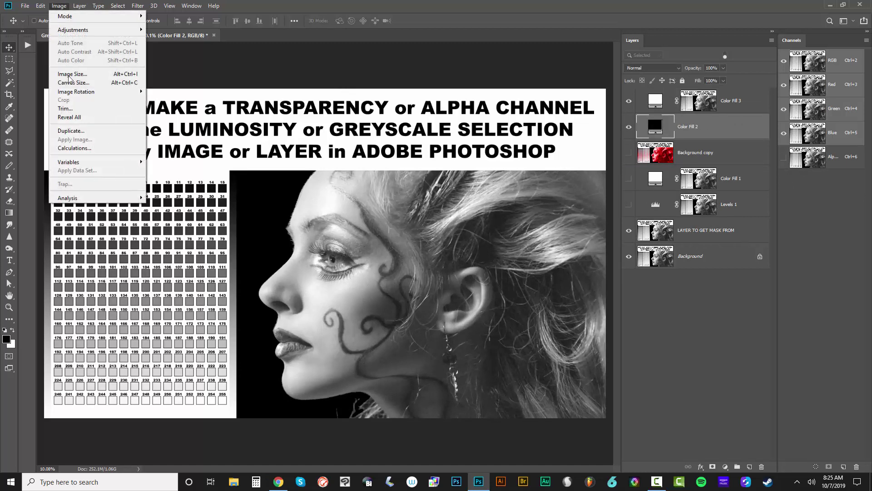
pyautogui.click(75, 148)
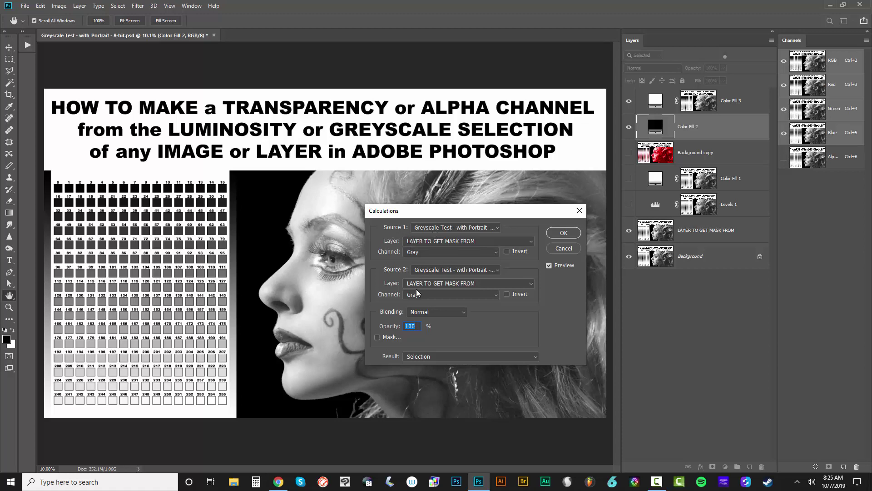
pyautogui.click(564, 249)
# Step: Make all layers visible and move the red Background copy to the top
pyautogui.moveTo(629, 101); pyautogui.dragTo(631, 123)
pyautogui.click(61, 6)
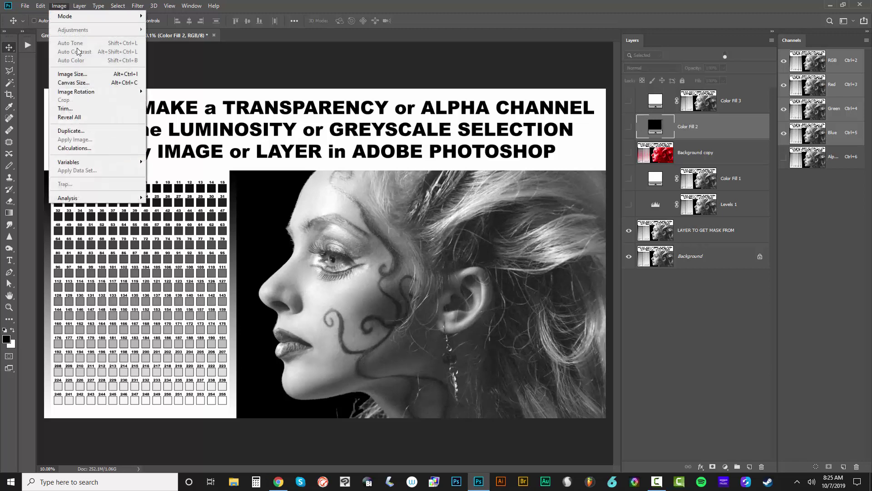
pyautogui.click(696, 123)
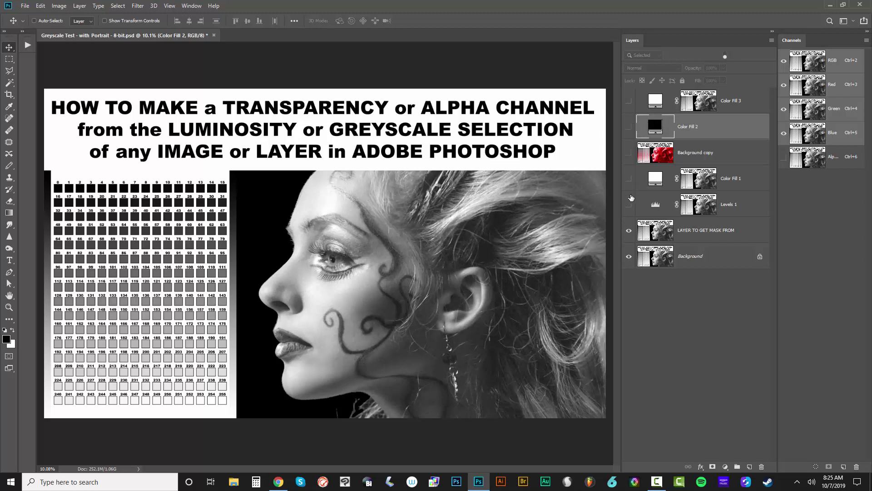
pyautogui.moveTo(629, 203); pyautogui.dragTo(629, 89)
pyautogui.moveTo(745, 165); pyautogui.dragTo(717, 98)
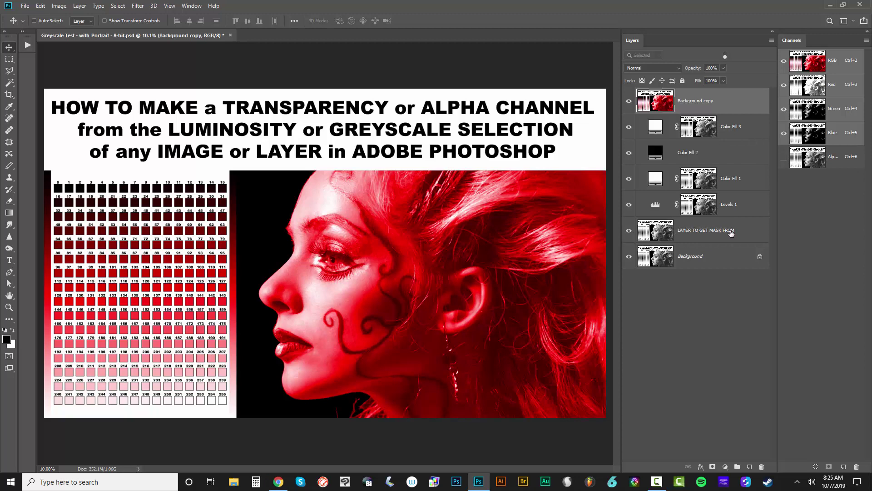
# Step: In Apply Image, source LAYER TO GET MASK FROM, RGB channel, Normal blending
pyautogui.click(60, 6)
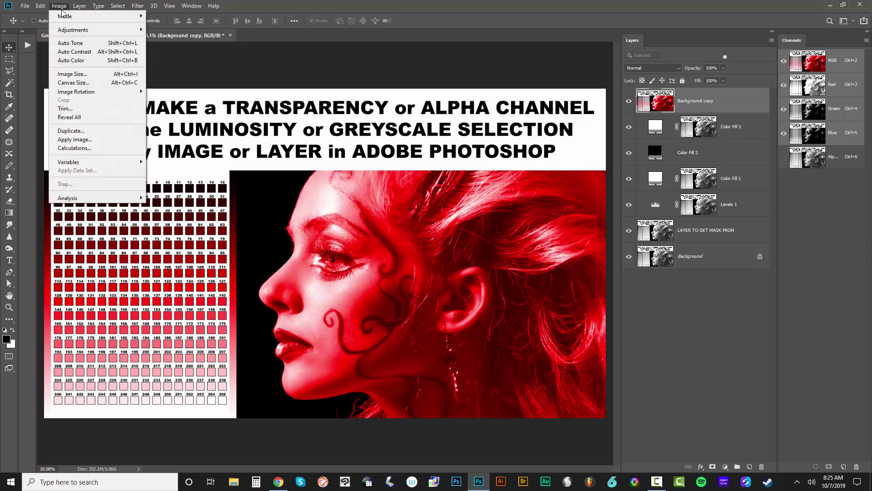
pyautogui.click(75, 139)
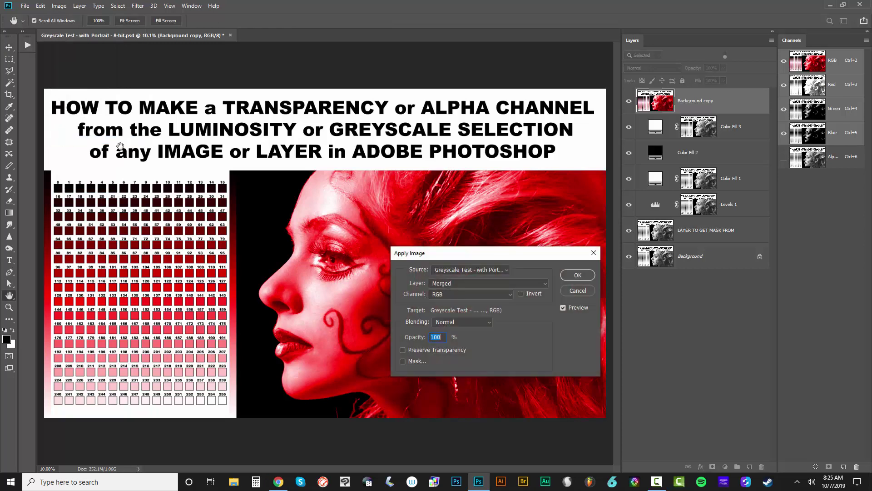
pyautogui.click(440, 272)
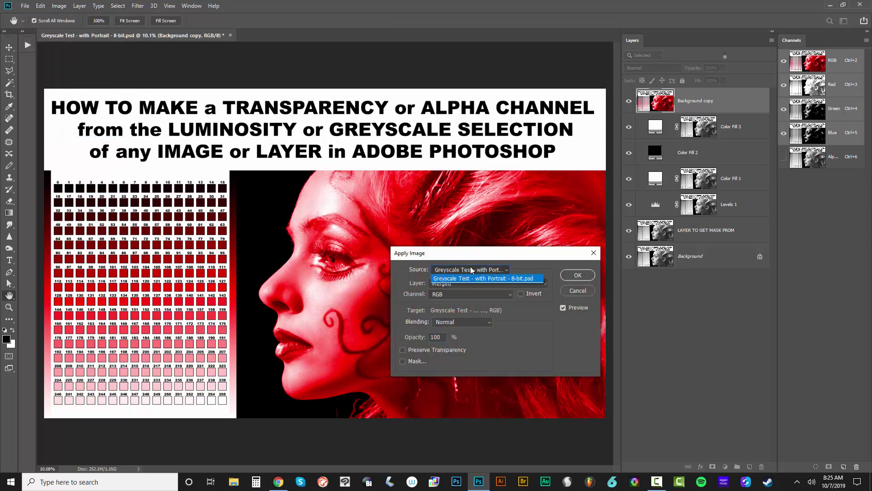
pyautogui.click(505, 279)
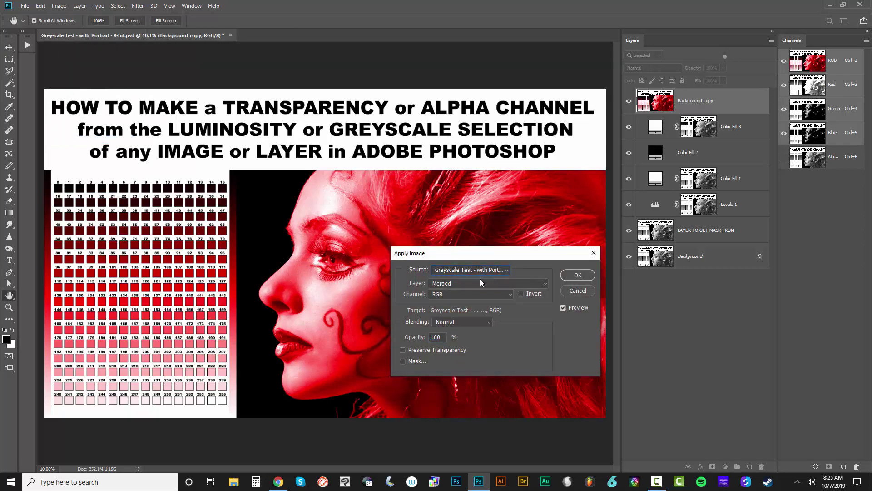
pyautogui.click(432, 284)
pyautogui.click(468, 333)
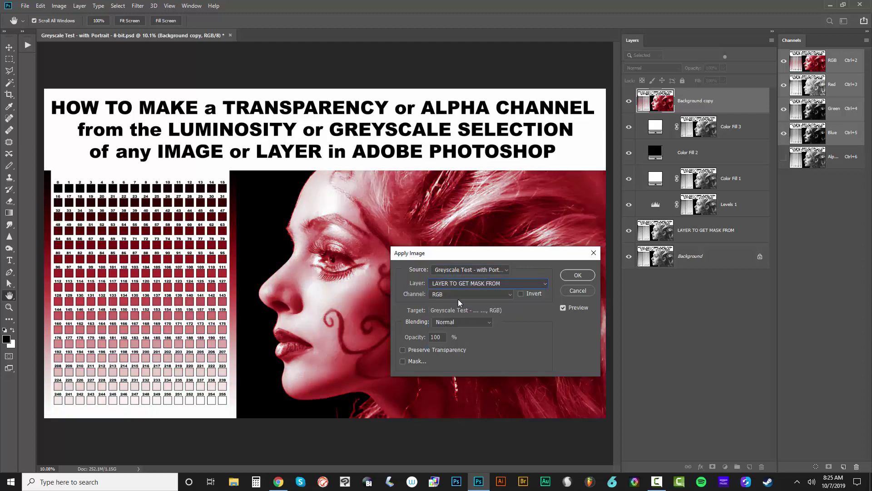
pyautogui.click(456, 294)
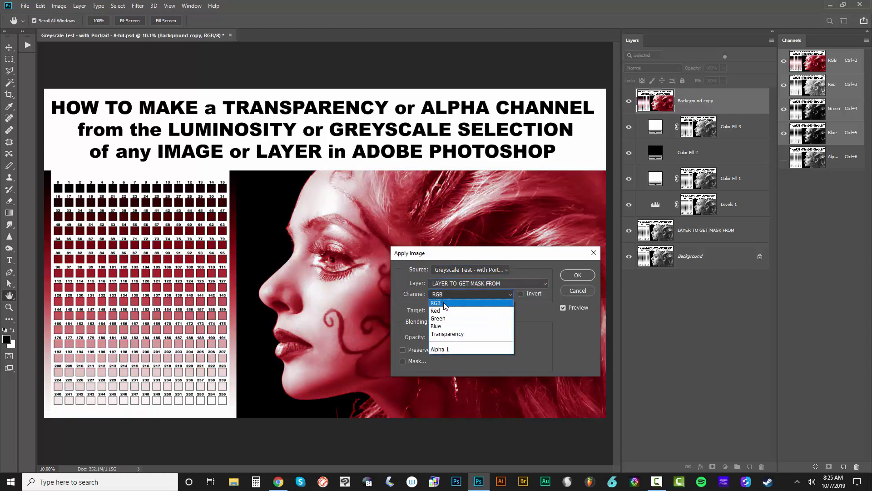
pyautogui.click(443, 303)
pyautogui.click(456, 294)
pyautogui.click(457, 293)
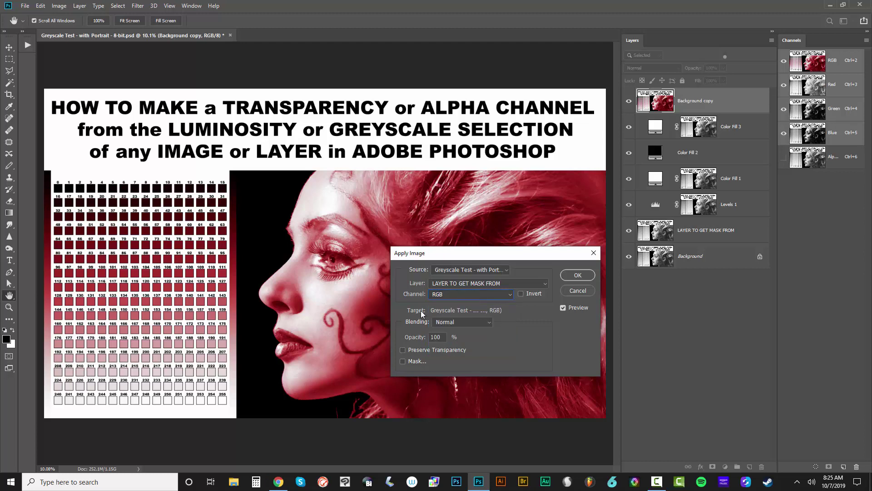
pyautogui.click(462, 323)
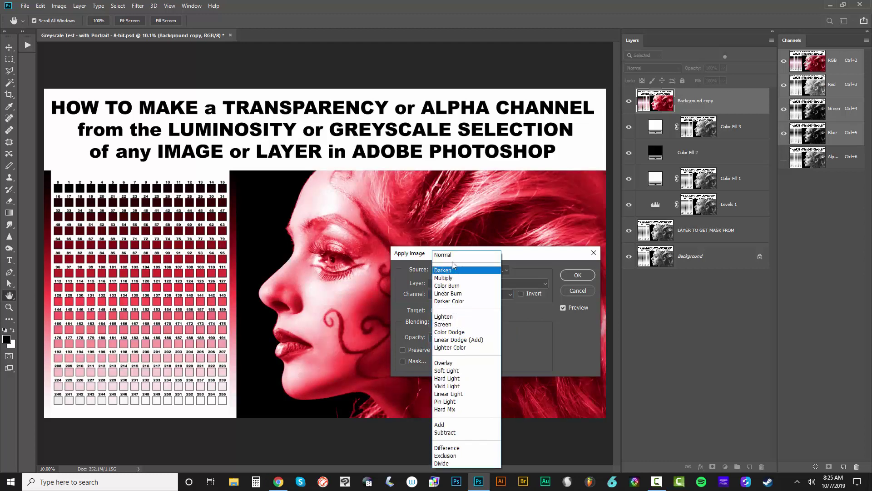
pyautogui.click(454, 256)
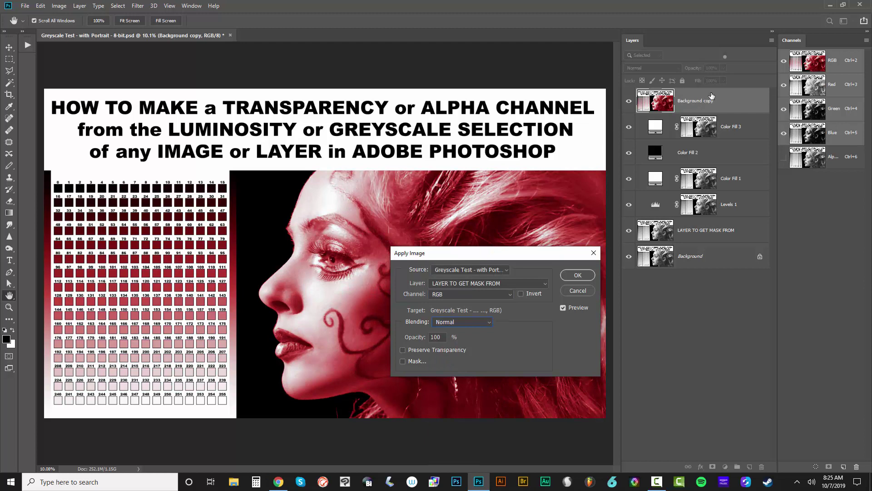
# Step: Enable a Merged, Gray mask and apply the image onto Background copy
pyautogui.click(405, 361)
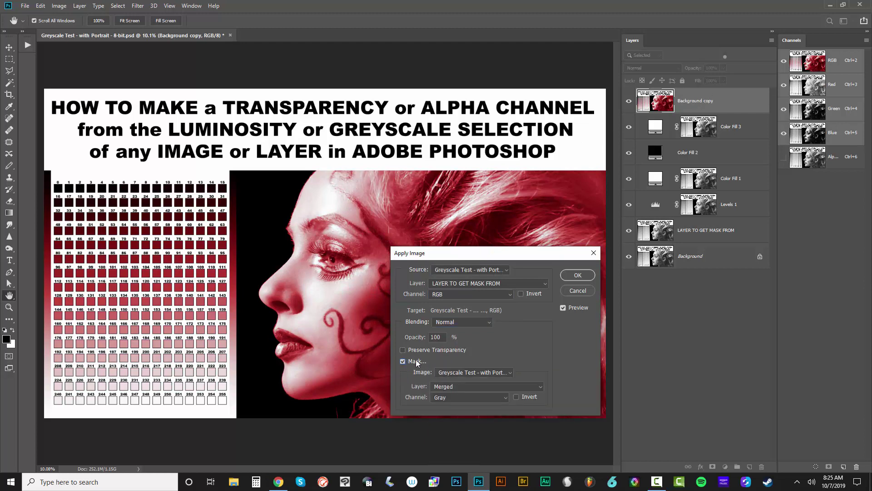
pyautogui.click(454, 371)
pyautogui.click(518, 382)
pyautogui.click(476, 387)
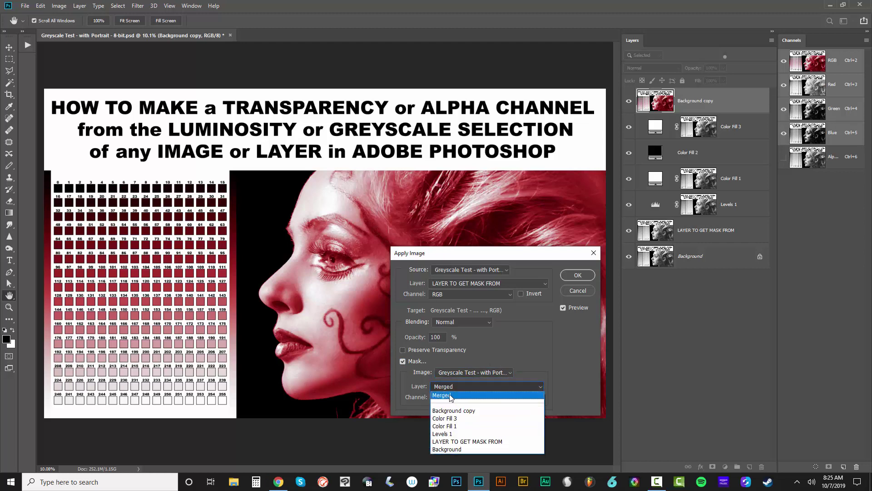
pyautogui.click(459, 441)
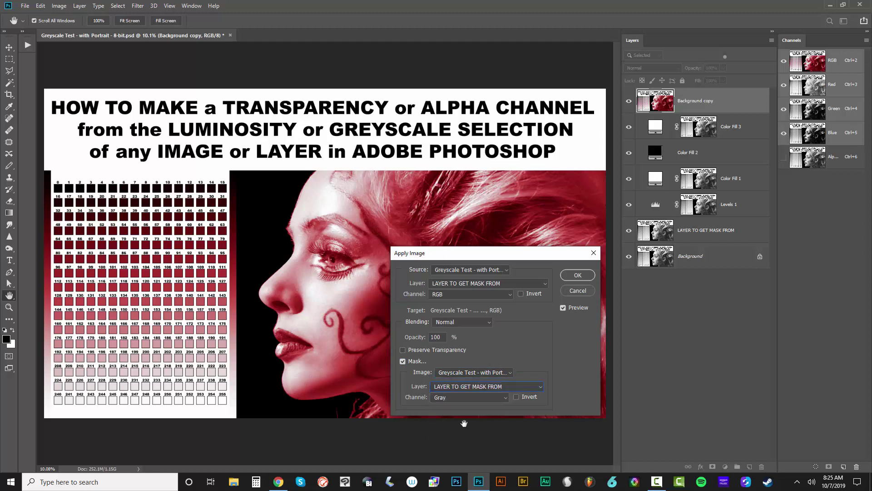
pyautogui.click(459, 387)
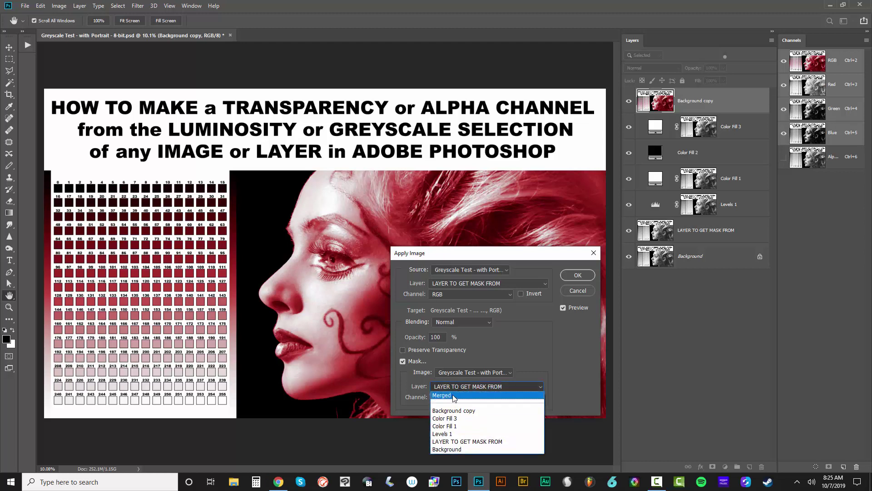
pyautogui.click(454, 395)
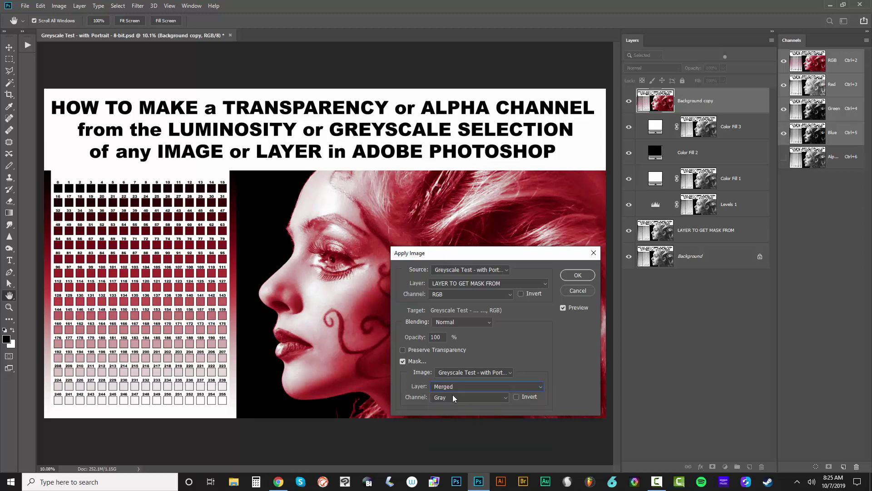
pyautogui.click(576, 274)
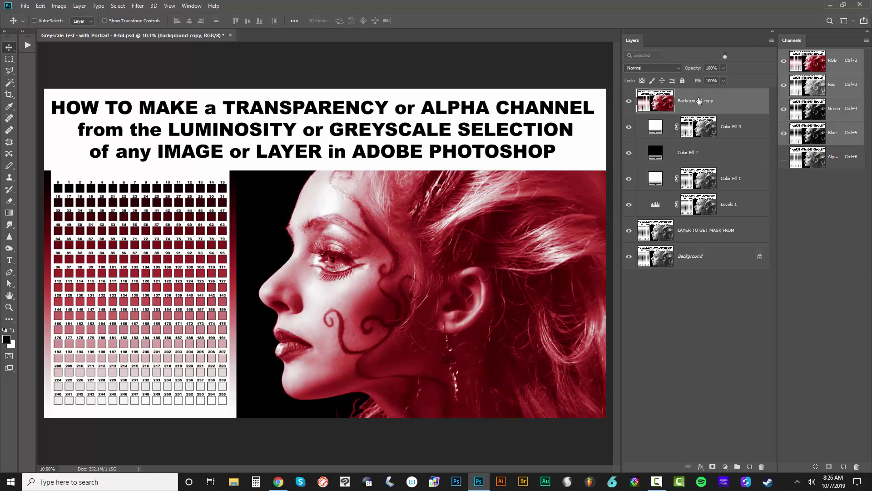
pyautogui.click(59, 6)
pyautogui.click(74, 148)
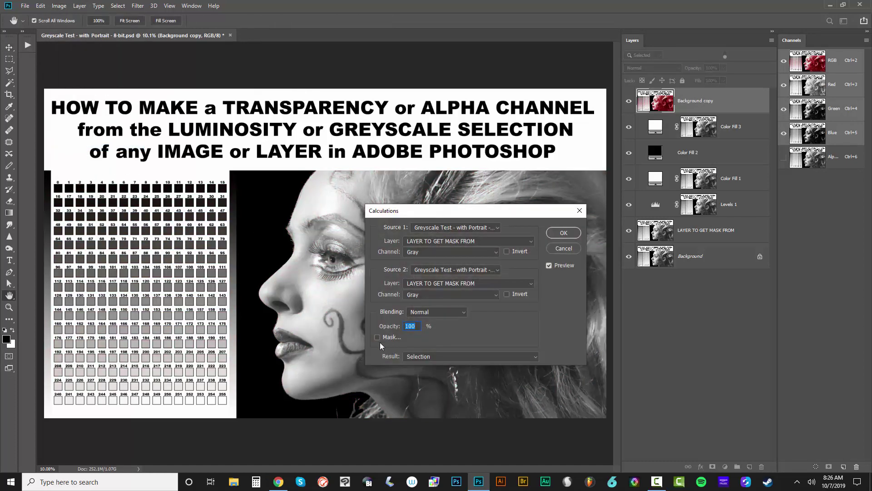
pyautogui.click(379, 339)
pyautogui.click(419, 393)
pyautogui.click(424, 419)
pyautogui.click(567, 246)
pyautogui.moveTo(629, 101)
pyautogui.mouseDown()
pyautogui.moveTo(630, 198)
pyautogui.moveTo(622, 93)
pyautogui.mouseUp()
pyautogui.click(700, 229)
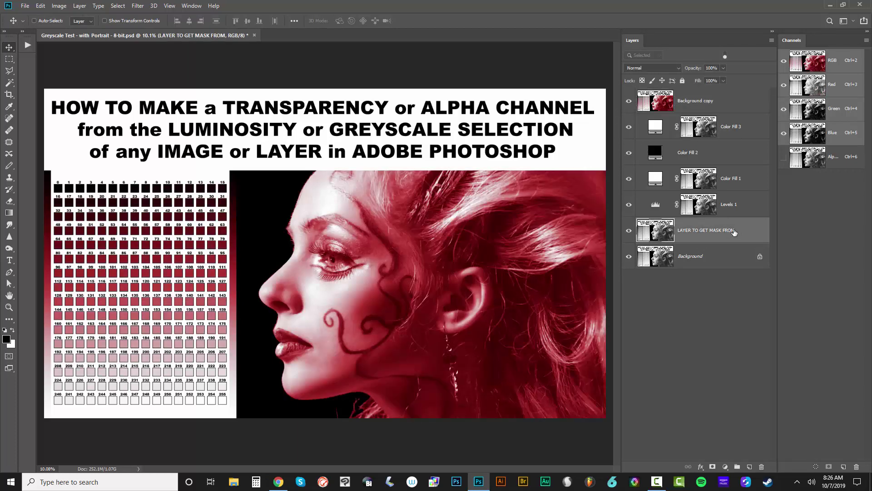
# Step: Paste the greyscale image into a new Alpha 2 channel and load it as a selection
pyautogui.hotkey('ctrl', 'a')
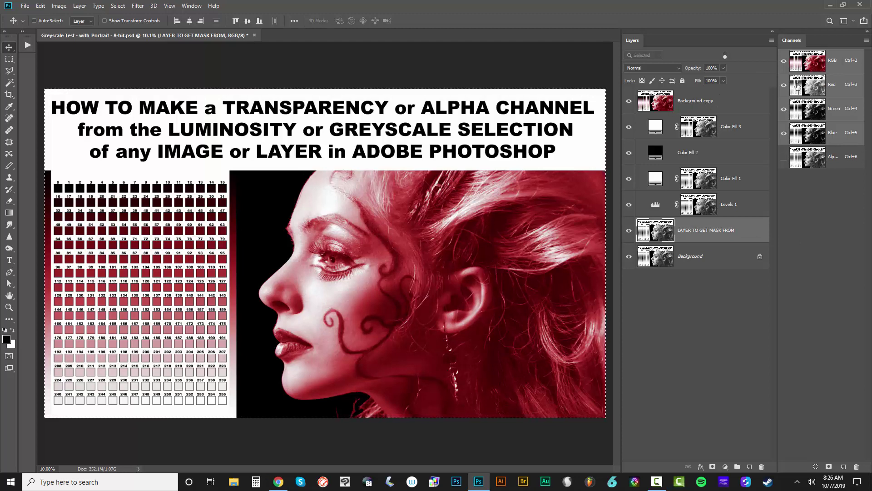
pyautogui.rightClick(629, 233)
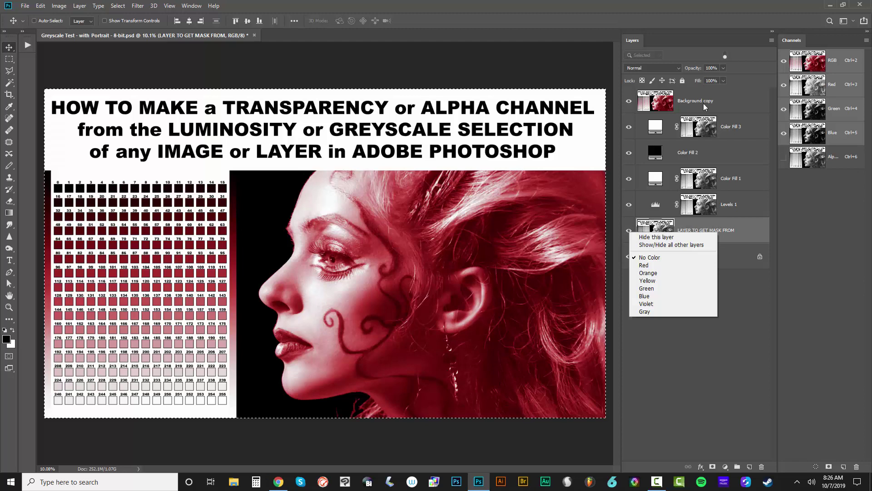
pyautogui.click(803, 199)
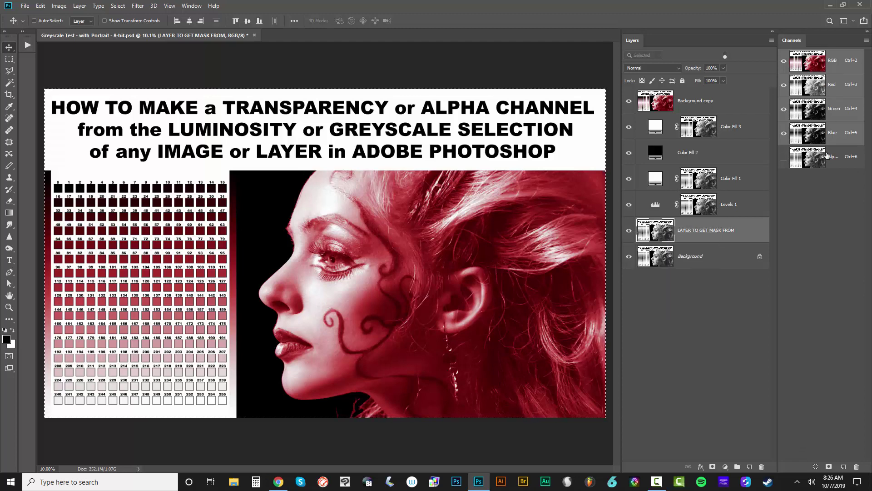
pyautogui.click(842, 467)
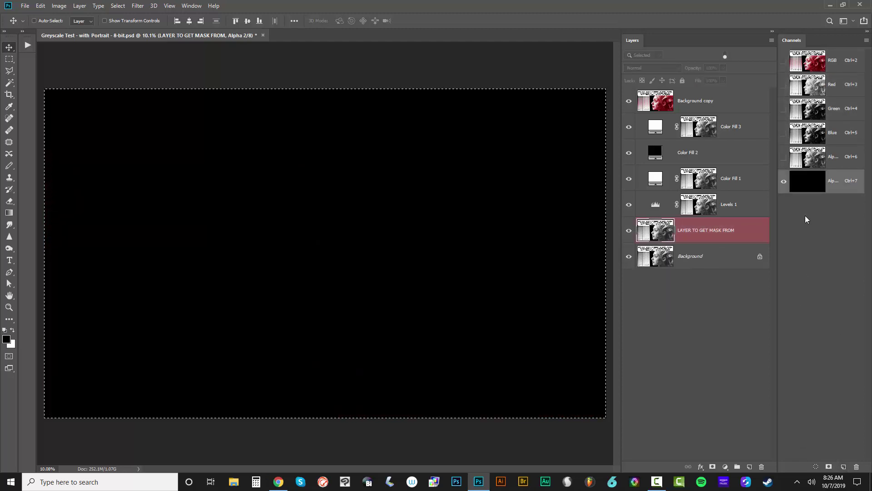
pyautogui.hotkey('ctrl', 'v')
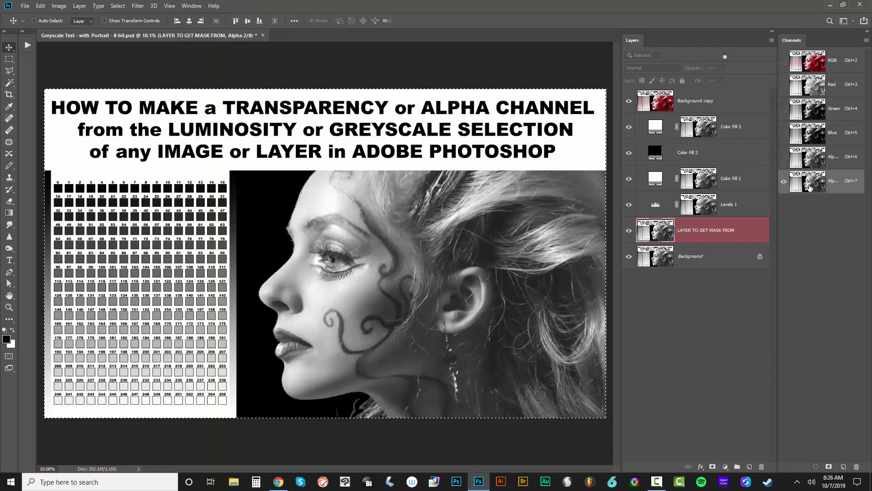
pyautogui.keyDown('ctrl'); pyautogui.click(812, 184); pyautogui.keyUp('ctrl')
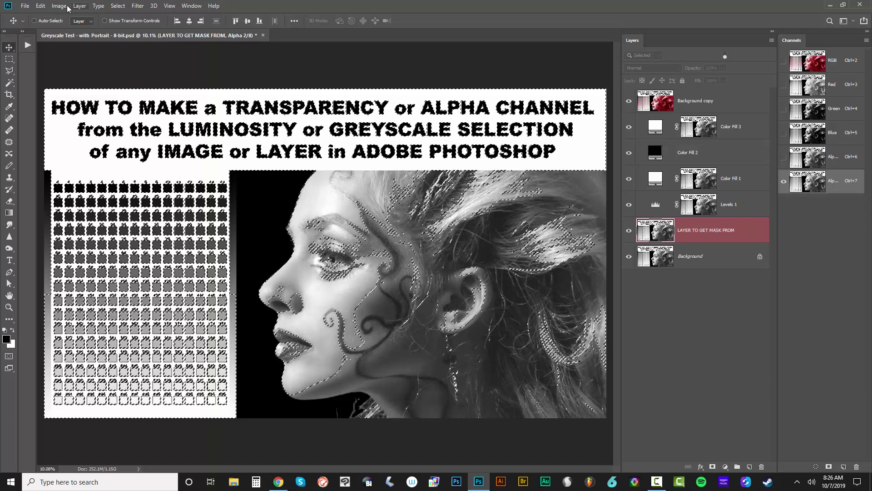
# Step: Back on the RGB composite, fill a new Layer 1 with white through the selection, then deselect
pyautogui.click(40, 6)
pyautogui.click(58, 69)
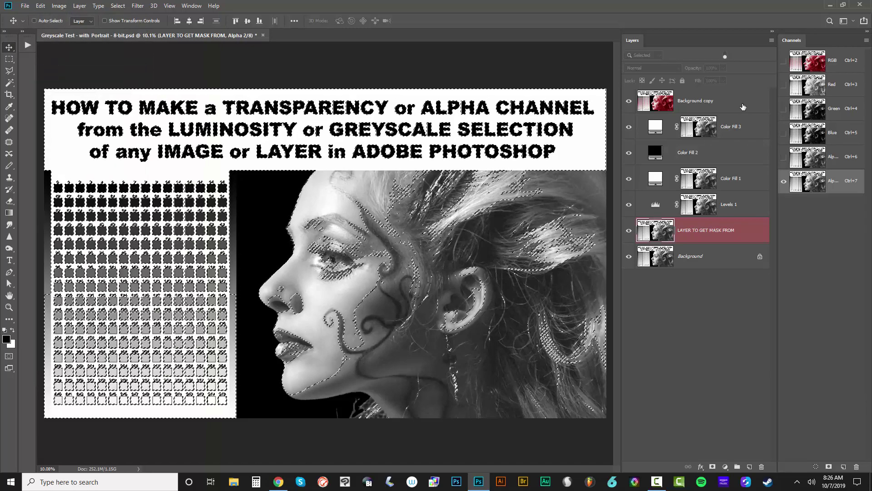
pyautogui.hotkey('ctrl', '2')
pyautogui.hotkey('alt', '.')
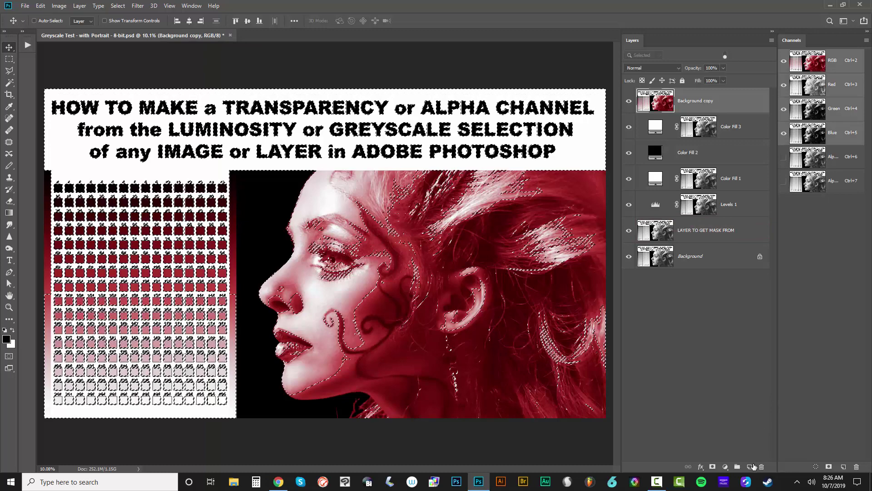
pyautogui.click(749, 467)
pyautogui.hotkey('ctrl', 'BackSpace')
pyautogui.hotkey('ctrl', 'd')
# Step: Hide the other layers, move Color Fill 2 below Layer 1, and hide it
pyautogui.moveTo(635, 127); pyautogui.dragTo(629, 256)
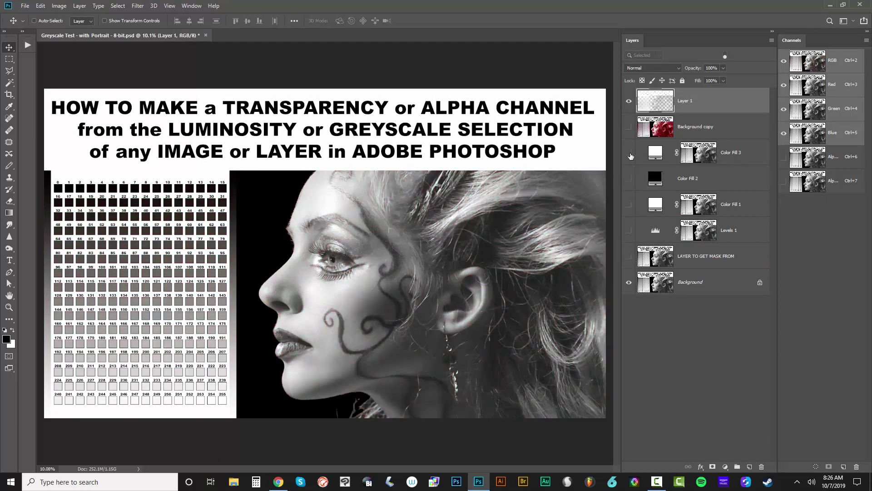
pyautogui.click(629, 179)
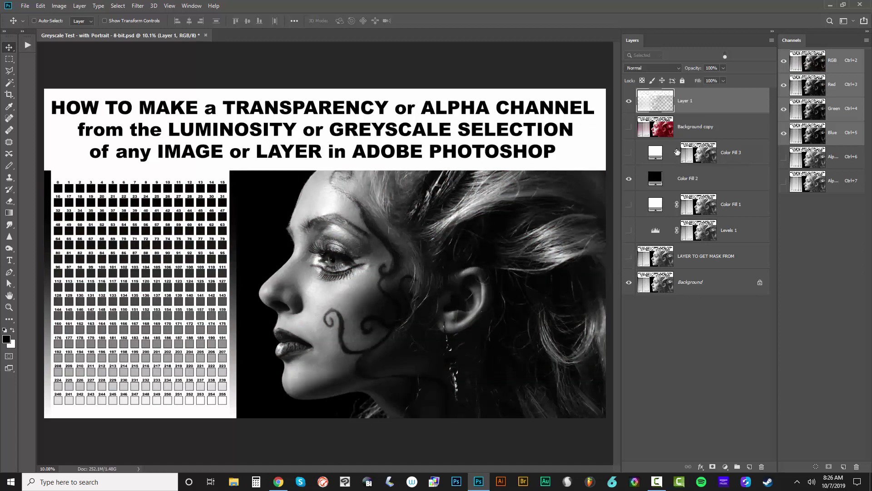
pyautogui.moveTo(655, 178); pyautogui.dragTo(653, 136)
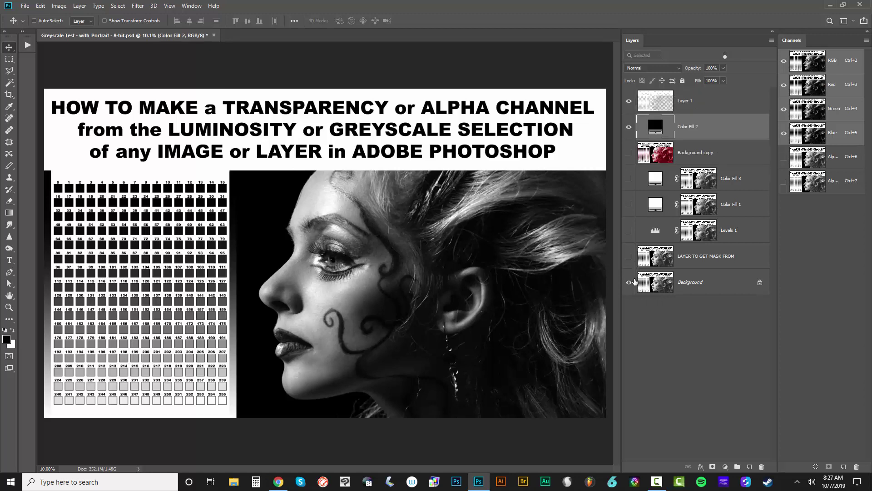
pyautogui.click(710, 106)
pyautogui.click(629, 126)
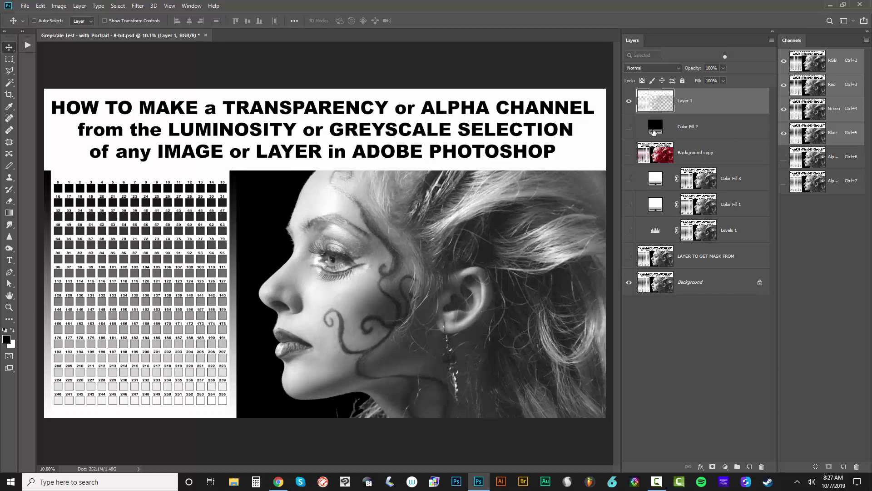
pyautogui.click(629, 282)
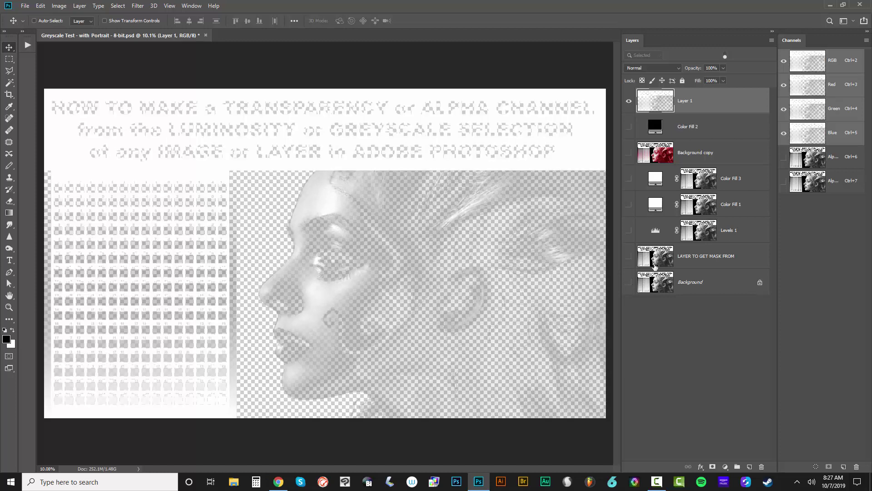
pyautogui.click(629, 127)
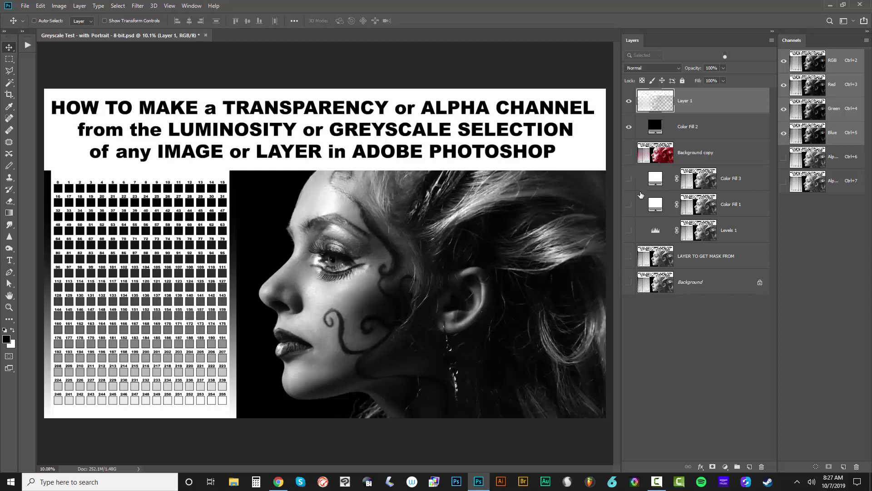
pyautogui.doubleClick(653, 129)
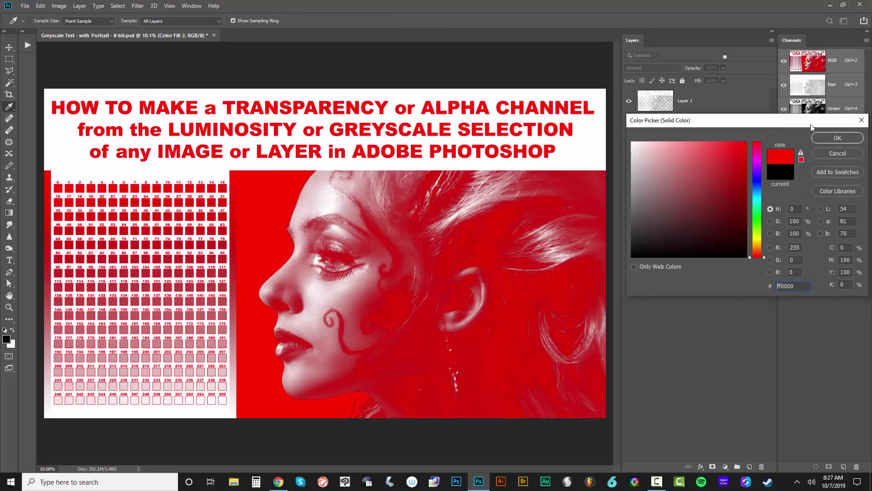
pyautogui.click(825, 157)
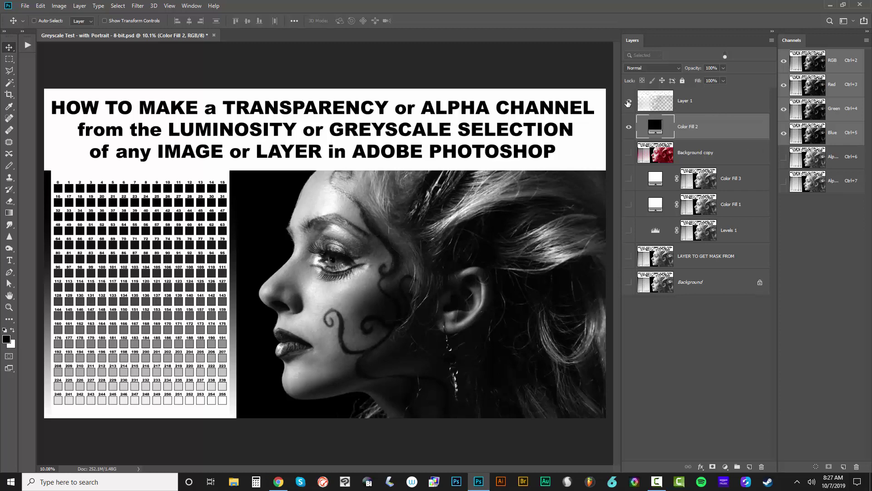
# Step: Copy the LAYER TO GET MASK FROM layer and paste it into a new alpha channel
pyautogui.click(628, 127)
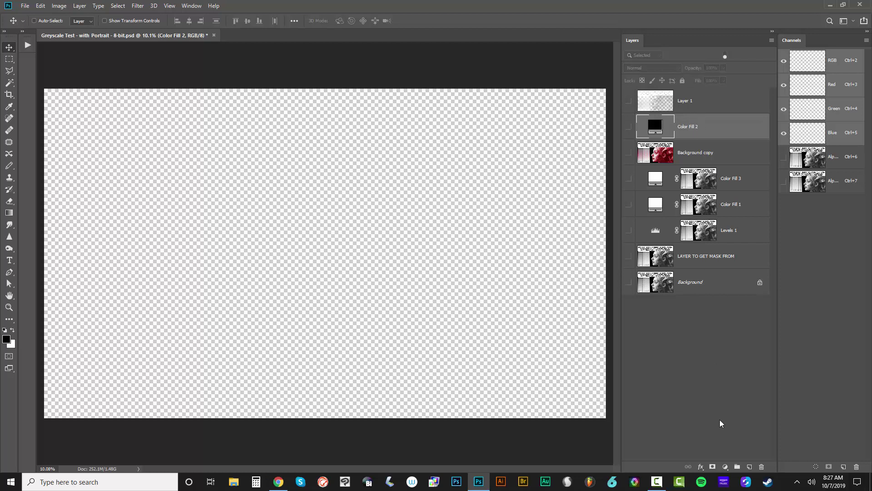
pyautogui.keyDown('alt'); pyautogui.click(629, 283); pyautogui.keyUp('alt')
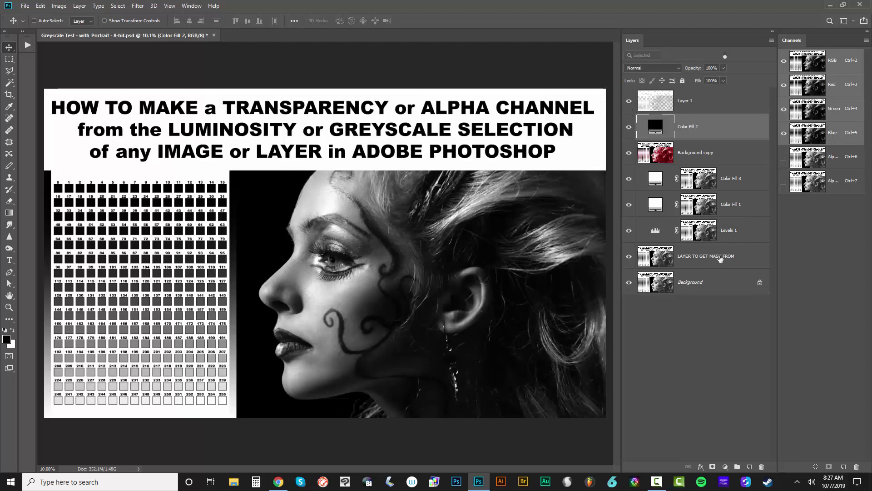
pyautogui.click(720, 256)
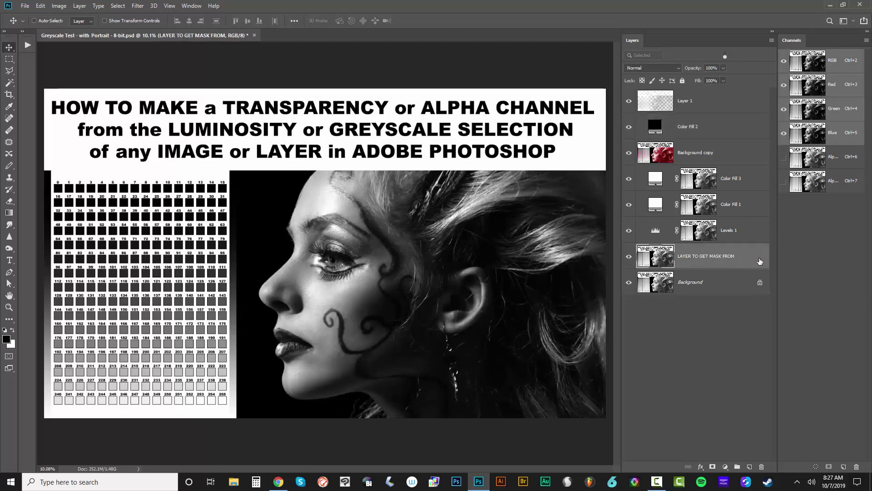
pyautogui.hotkey('ctrl', 'a')
pyautogui.press('ctrl')
pyautogui.click(844, 468)
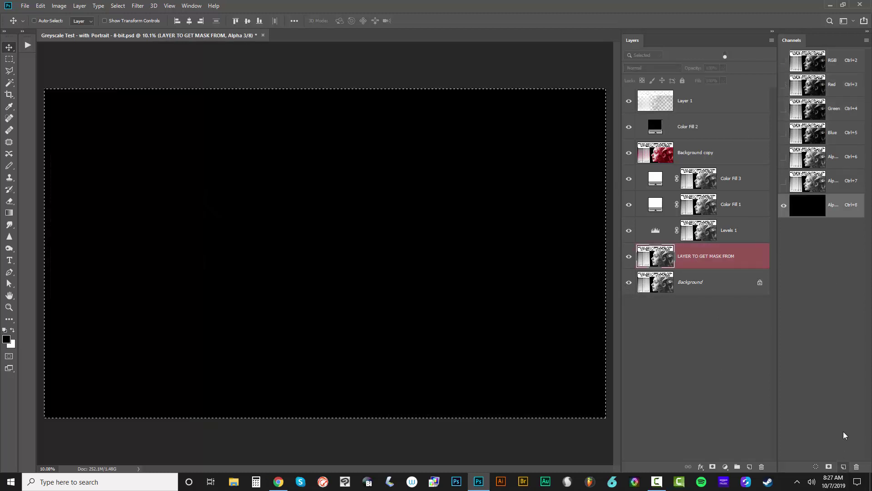
pyautogui.hotkey('ctrl', 'v')
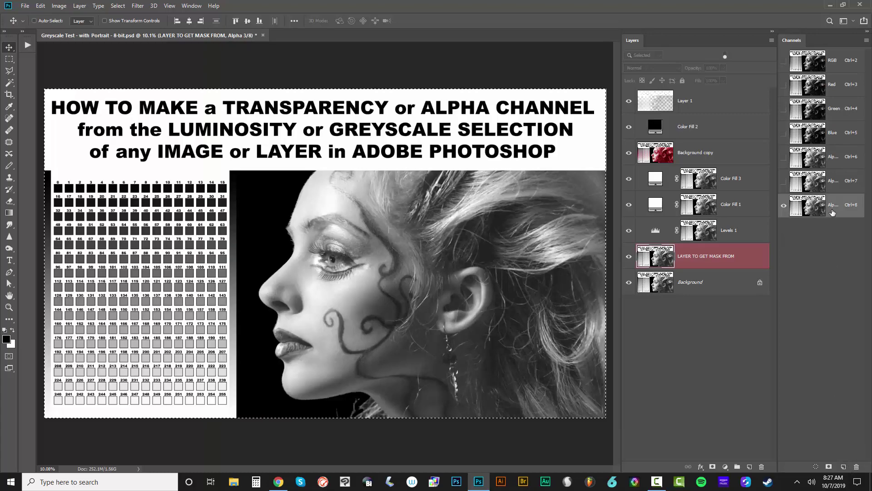
# Step: Load Alpha 3 as a selection, add a white (ffffff) Solid Color fill, hide Layer 1, and raise Color Fill 2 above it
pyautogui.keyDown('ctrl'); pyautogui.click(813, 209); pyautogui.keyUp('ctrl')
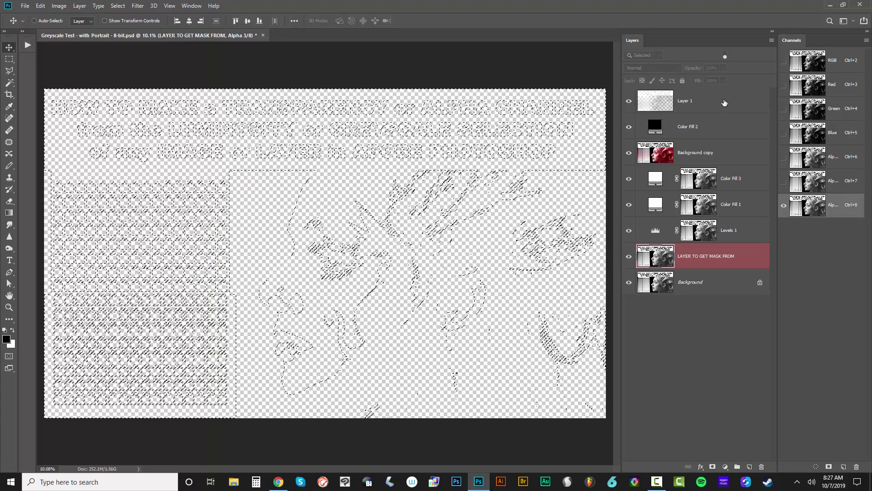
pyautogui.click(699, 101)
pyautogui.click(726, 467)
pyautogui.click(732, 302)
pyautogui.write('ffffff')
pyautogui.press('Return')
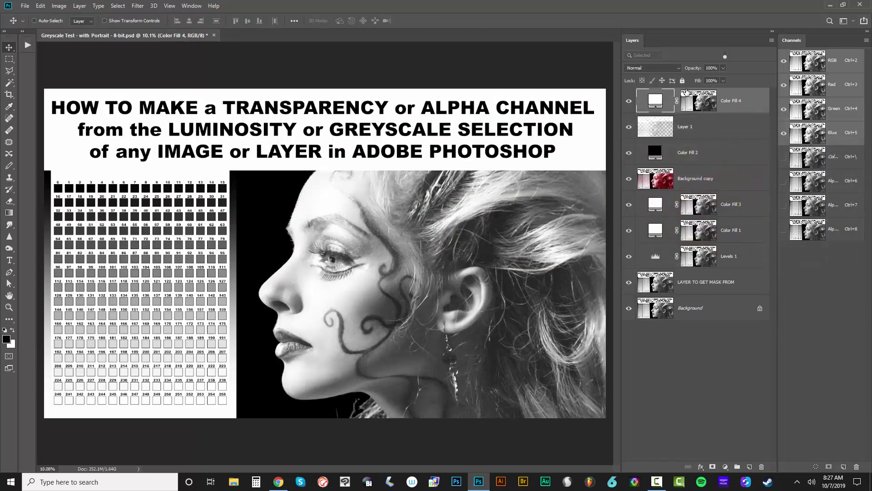
pyautogui.click(628, 126)
pyautogui.moveTo(656, 153); pyautogui.dragTo(657, 115)
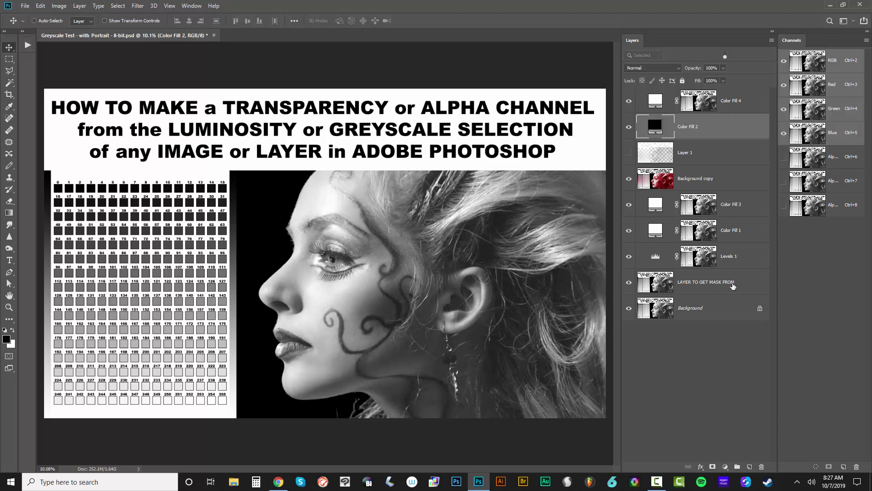
# Step: Open the Image menu from the menu bar
pyautogui.click(66, 7)
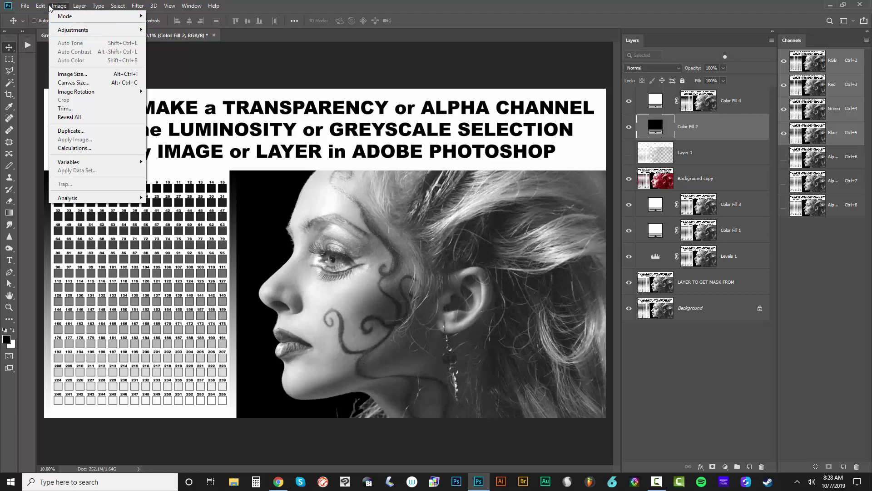
# Step: Check the sGray working space in Edit > Color Settings, return to the Move tool, and bring Chrome forward
pyautogui.moveTo(41, 8)
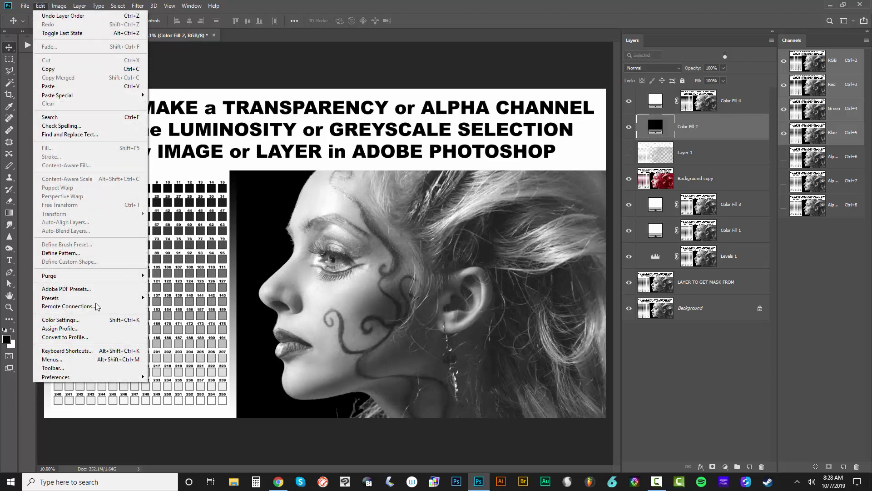
pyautogui.click(61, 320)
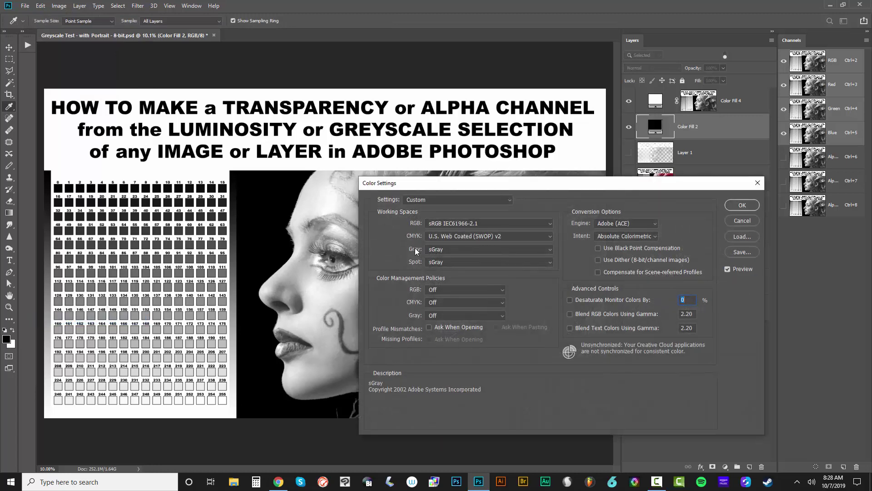
pyautogui.click(741, 221)
pyautogui.press('v')
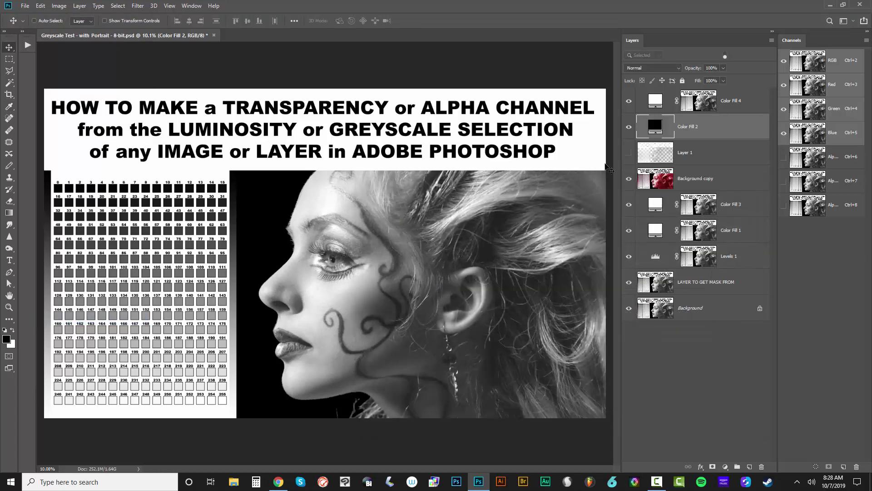
pyautogui.click(278, 481)
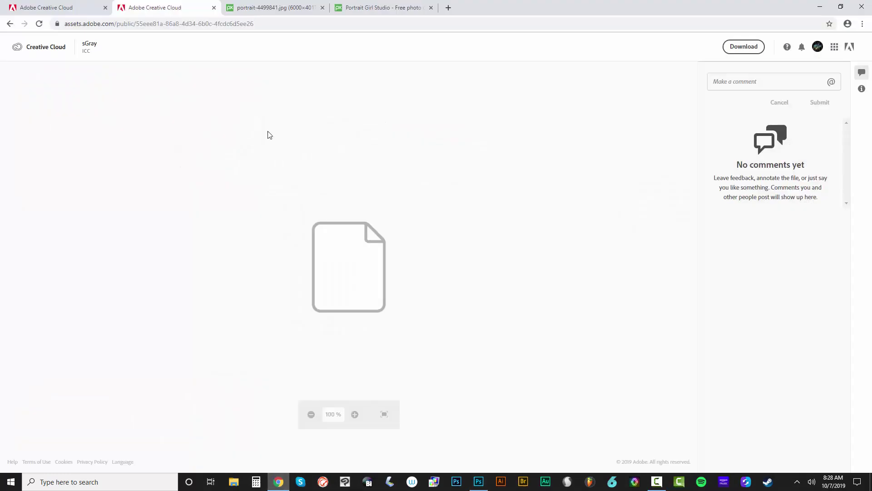
# Step: Switch between the greyscale chart and sGray profile tabs, ending on the portrait-4499841.jpg tab
pyautogui.click(77, 8)
pyautogui.click(276, 23)
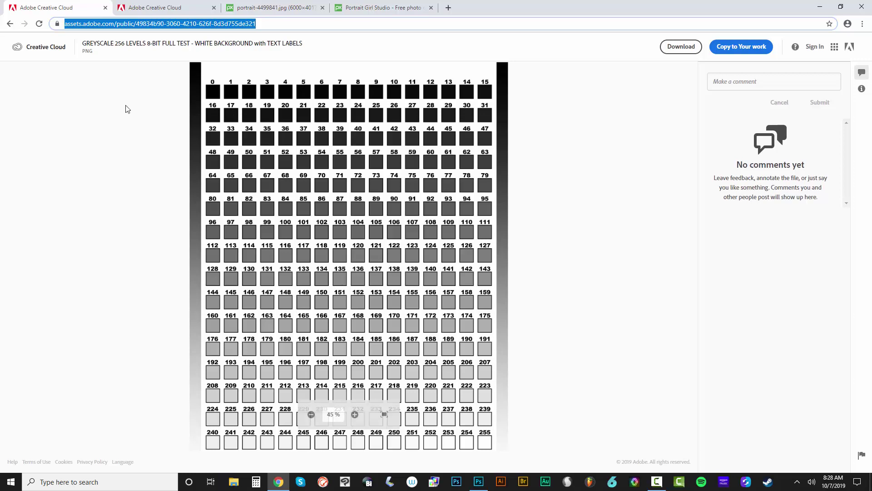
pyautogui.click(153, 8)
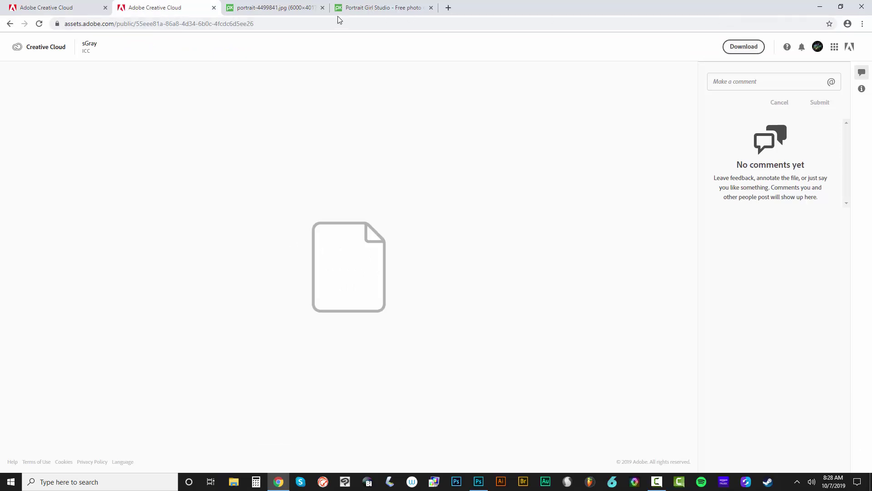
pyautogui.click(93, 7)
pyautogui.click(161, 6)
pyautogui.click(280, 8)
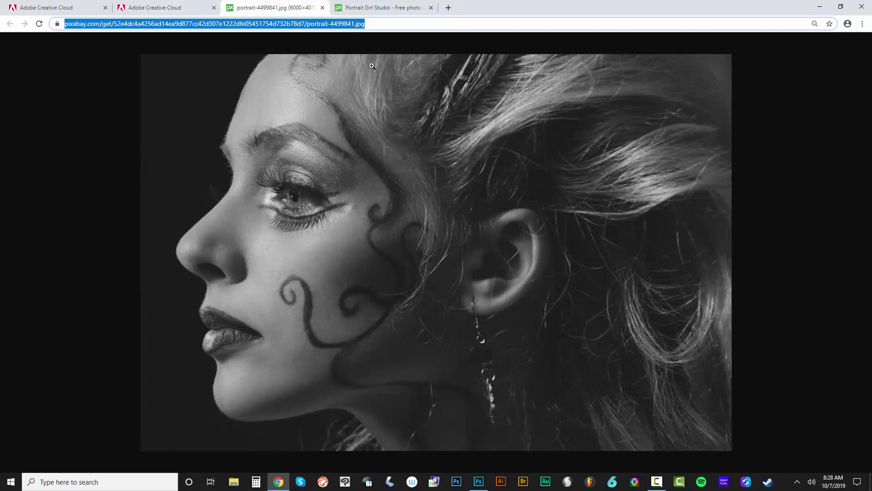
# Step: Check the Portrait Girl Studio page's Free Download sizes, revisit the Adobe tabs, and minimise Chrome
pyautogui.click(380, 11)
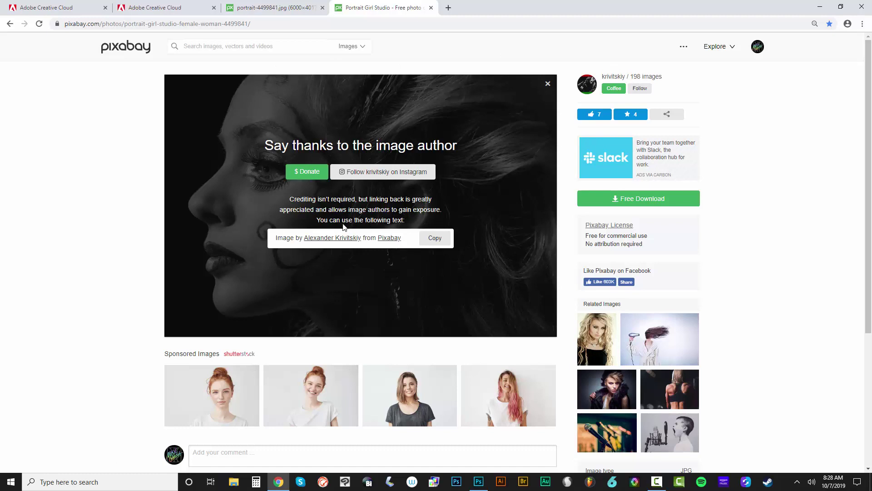
pyautogui.click(611, 202)
pyautogui.click(165, 8)
pyautogui.click(101, 9)
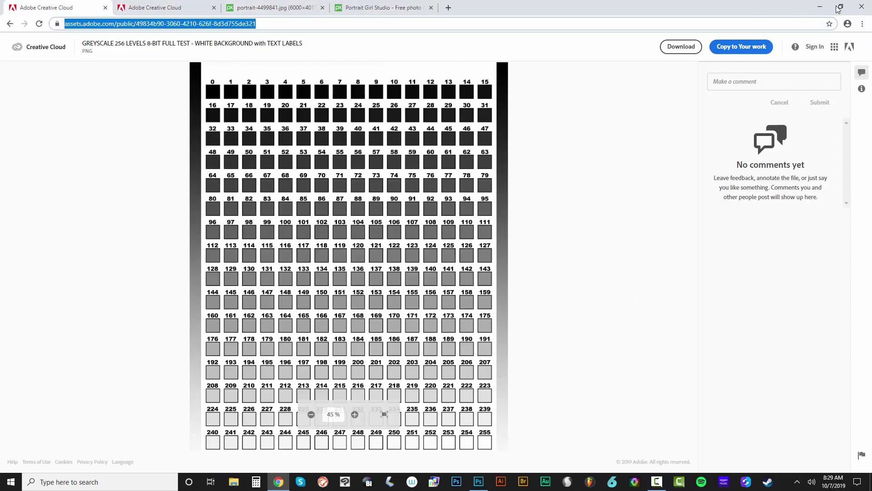
pyautogui.click(820, 6)
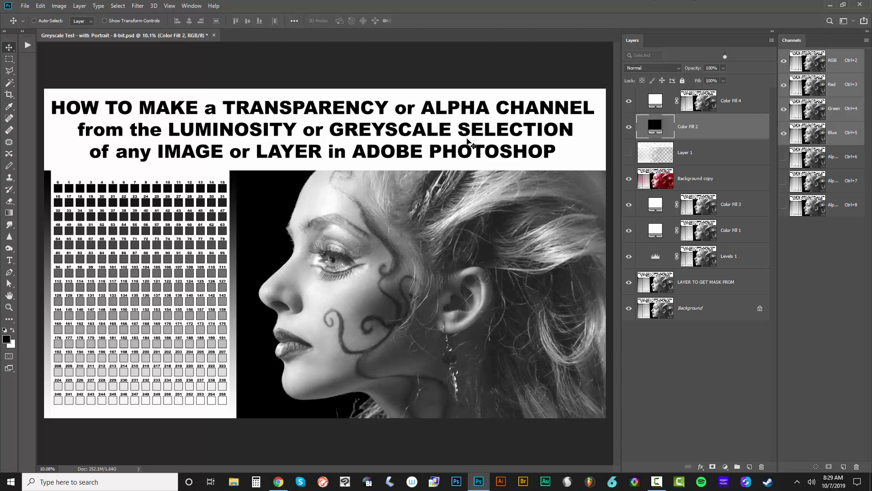